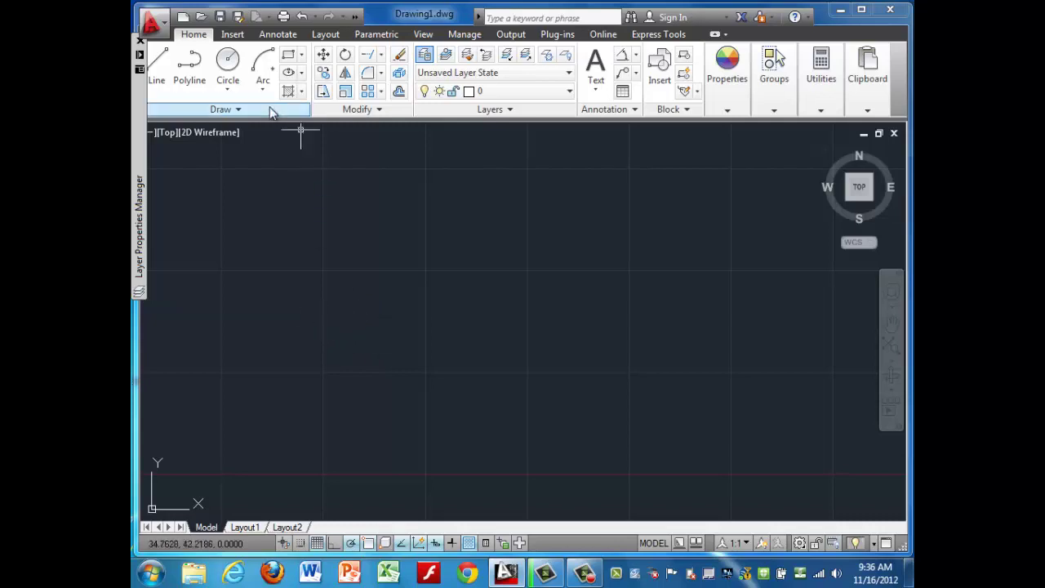
Draw a circle of radius 10 in the left half of the empty drawing.
click(228, 63)
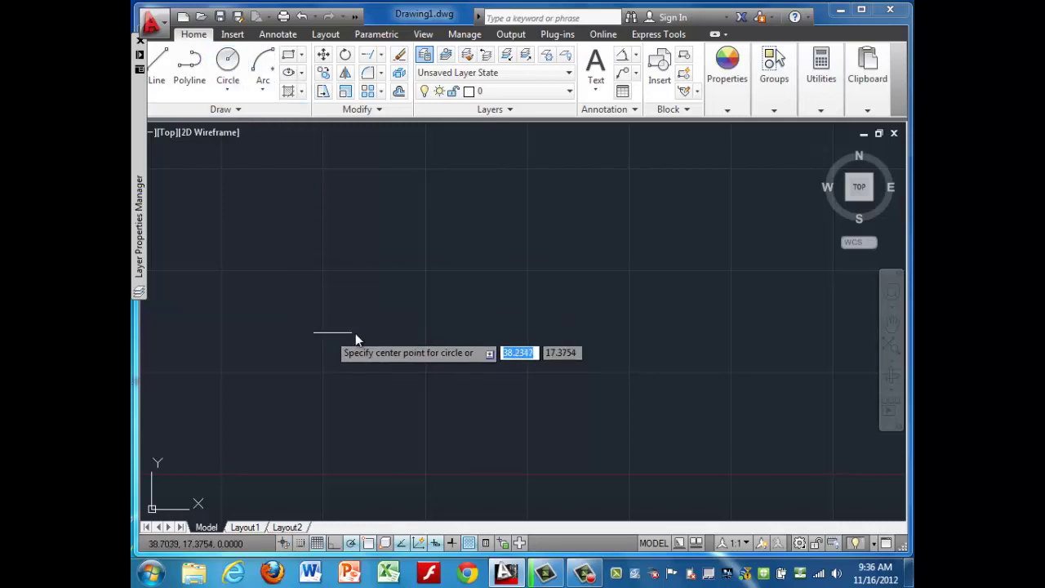
click(355, 333)
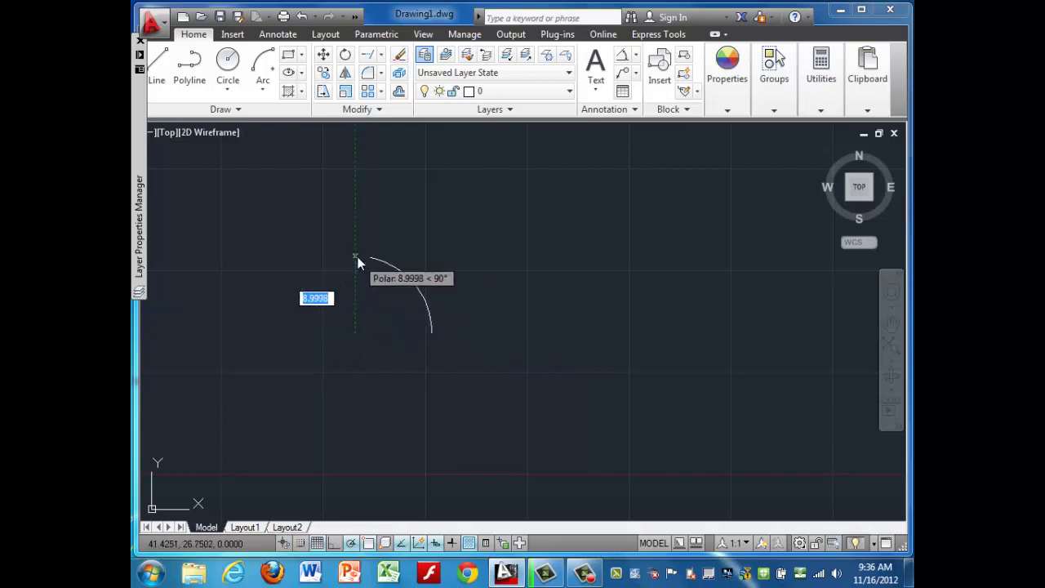
text(1)
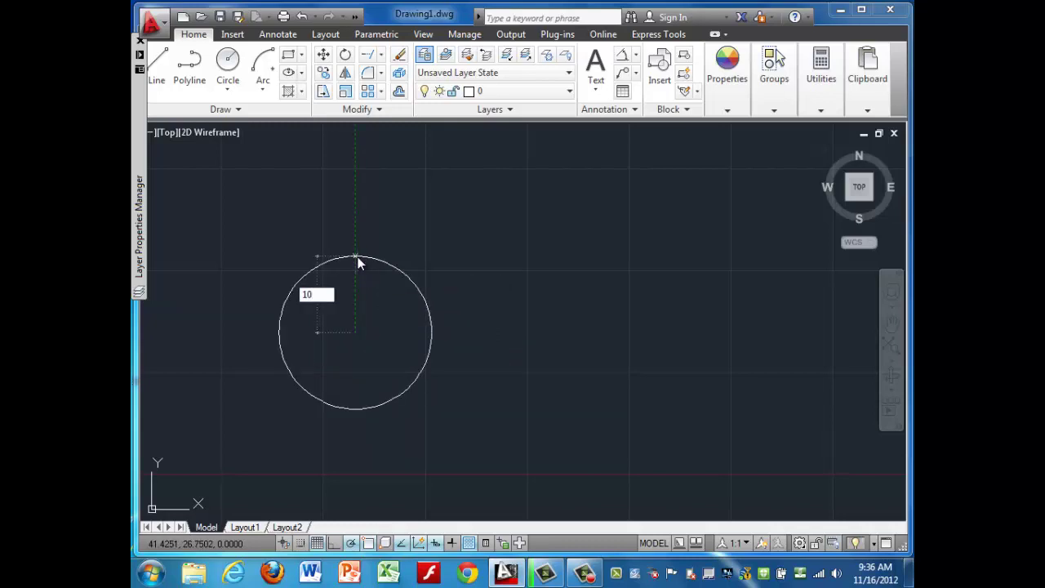
text(0)
key(Return)
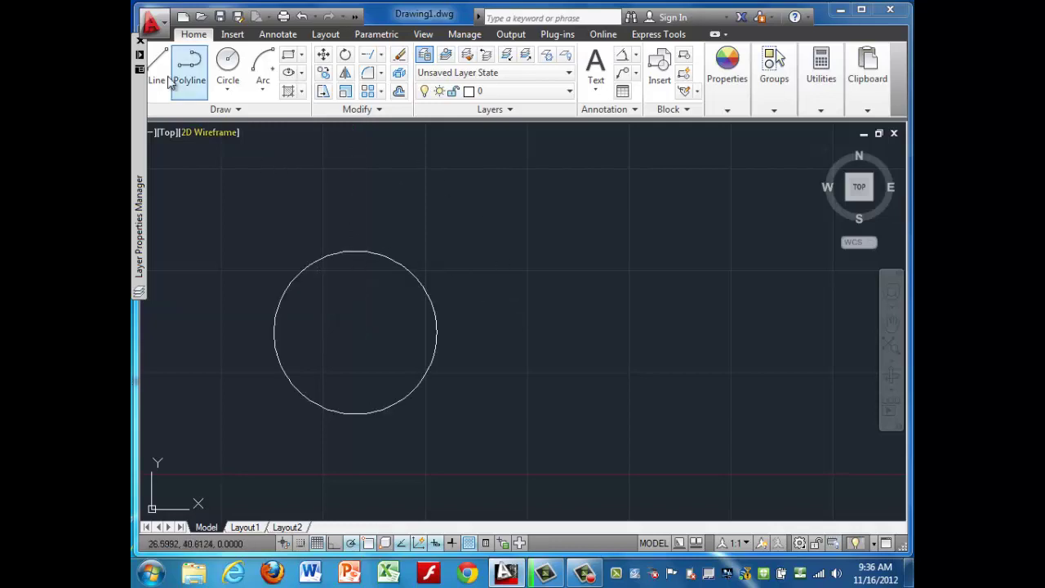
Draw a circle of radius 4 level with the first circle, its centre about 36 units to the right.
click(228, 61)
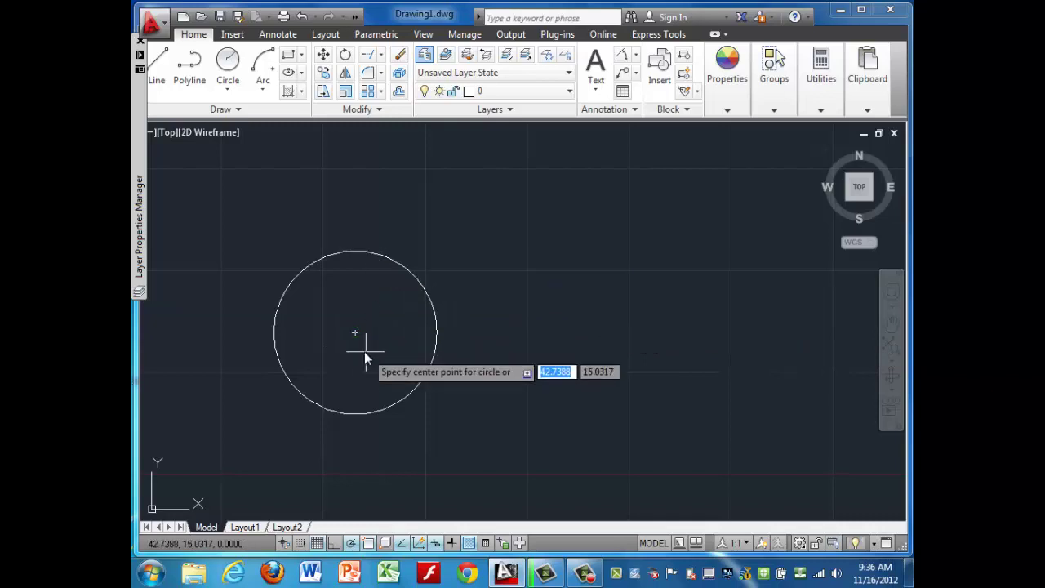
click(649, 331)
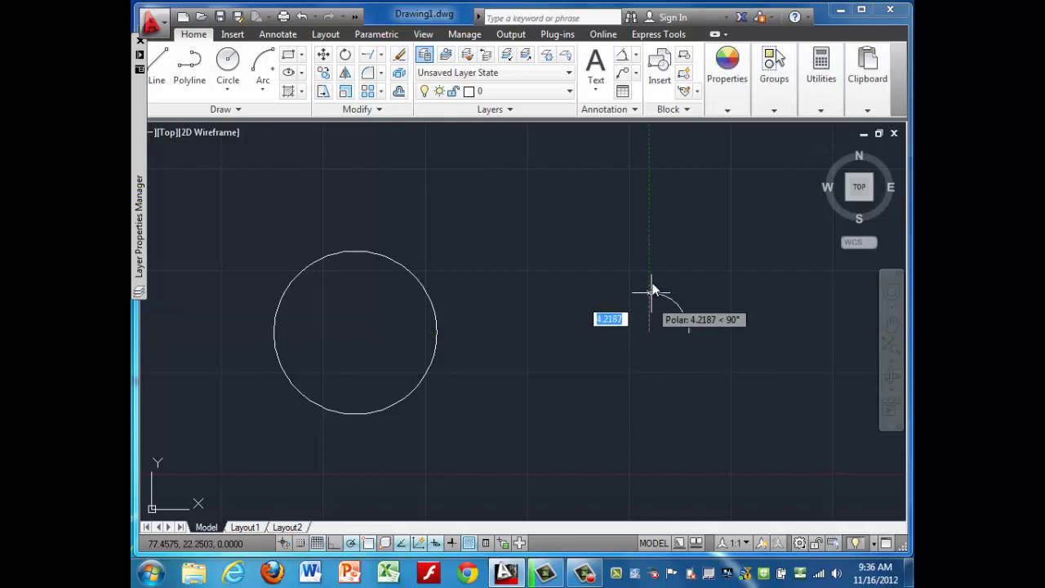
text(4)
key(Return)
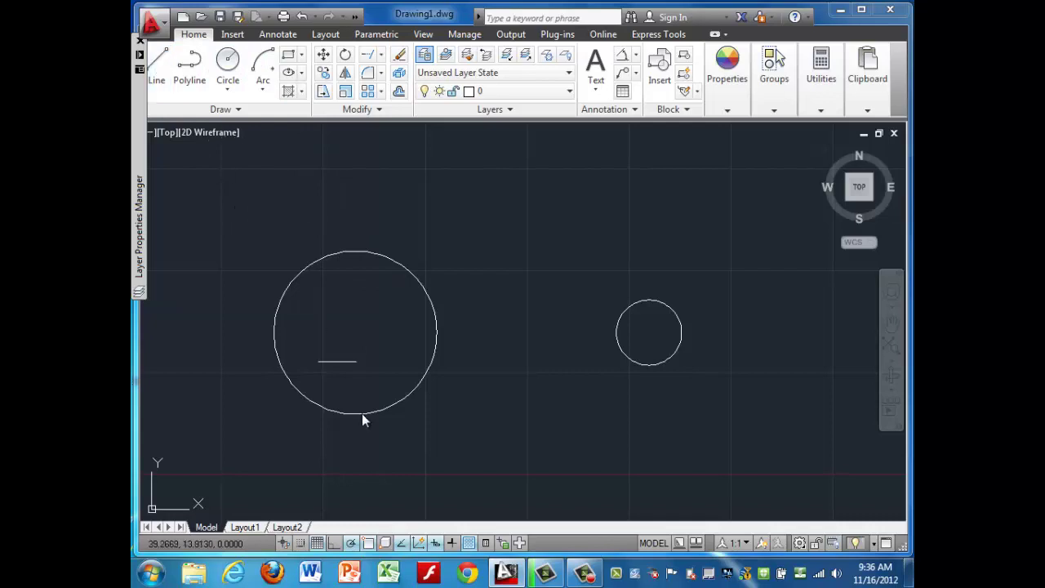
Draw a line from the centre of the large circle to the centre of the small circle.
click(354, 332)
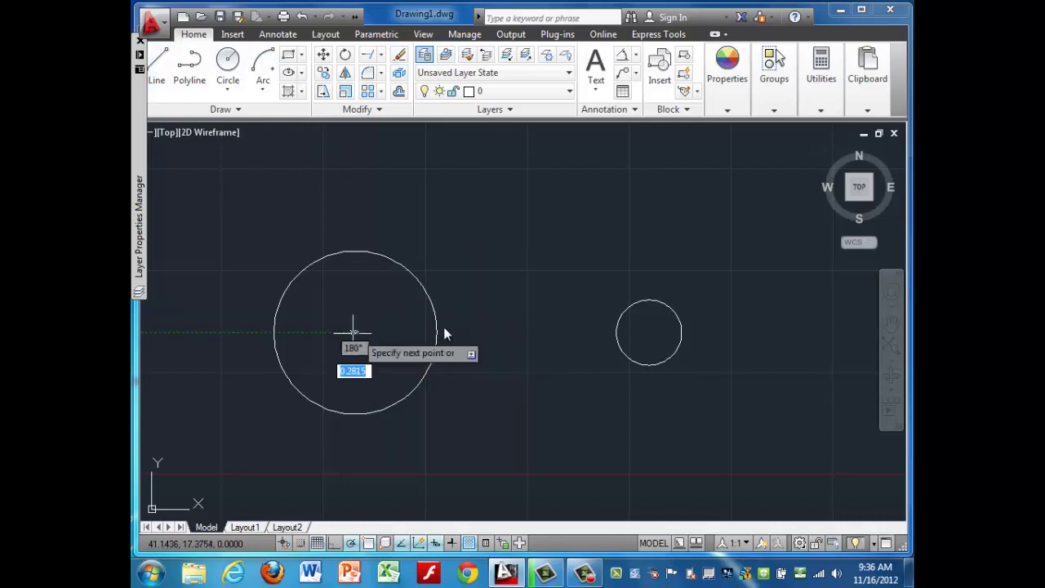
click(652, 332)
key(Return)
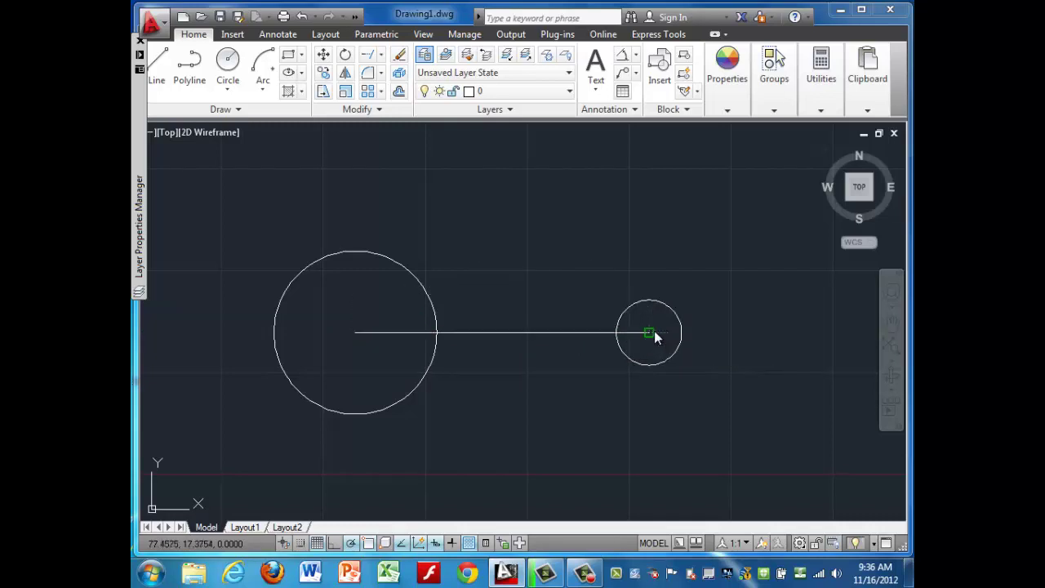
key(Return)
Make Layer1 the current layer and move the line joining the circle centres onto it.
mouse_move(488, 359)
middle_down()
mouse_move(504, 356)
mouse_move(475, 351)
middle_up()
click(263, 66)
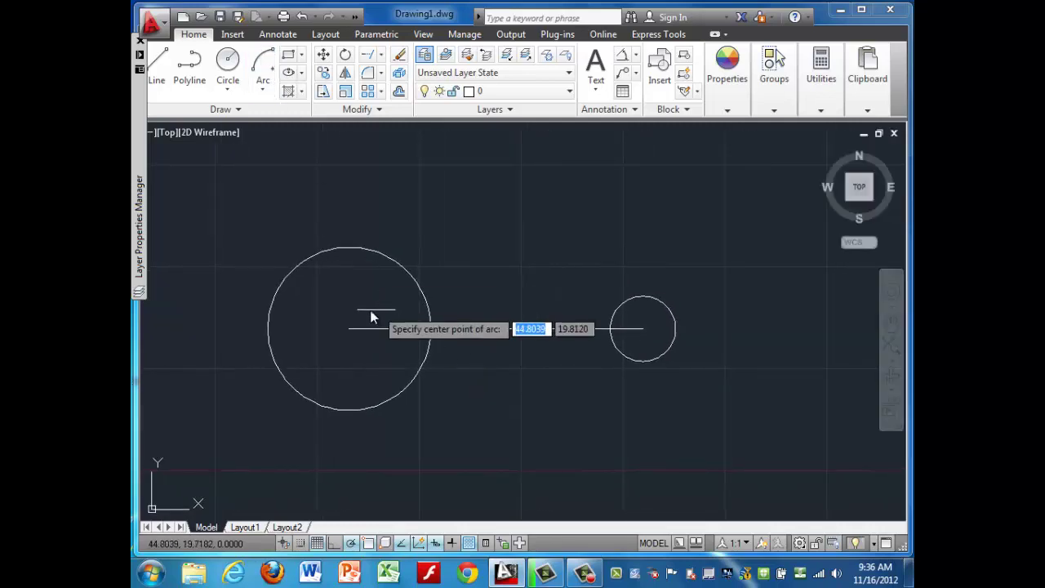
click(570, 91)
click(515, 145)
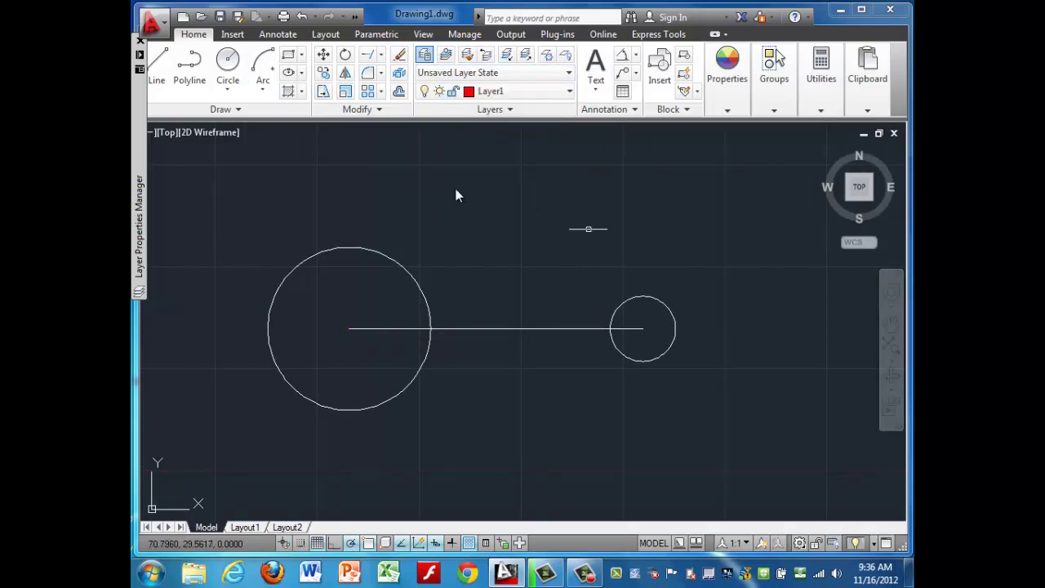
click(519, 328)
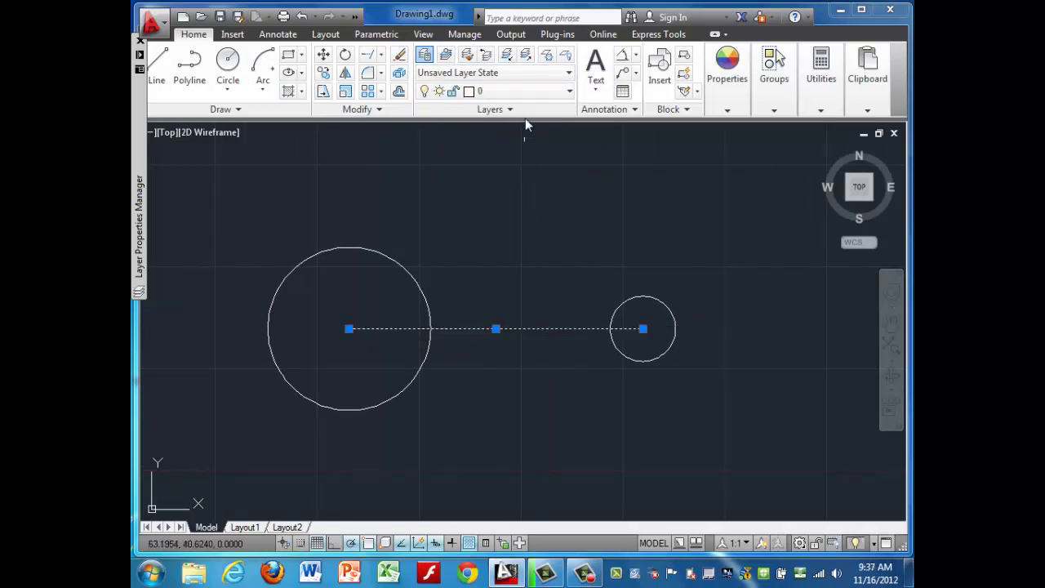
click(527, 91)
click(534, 149)
key(Escape)
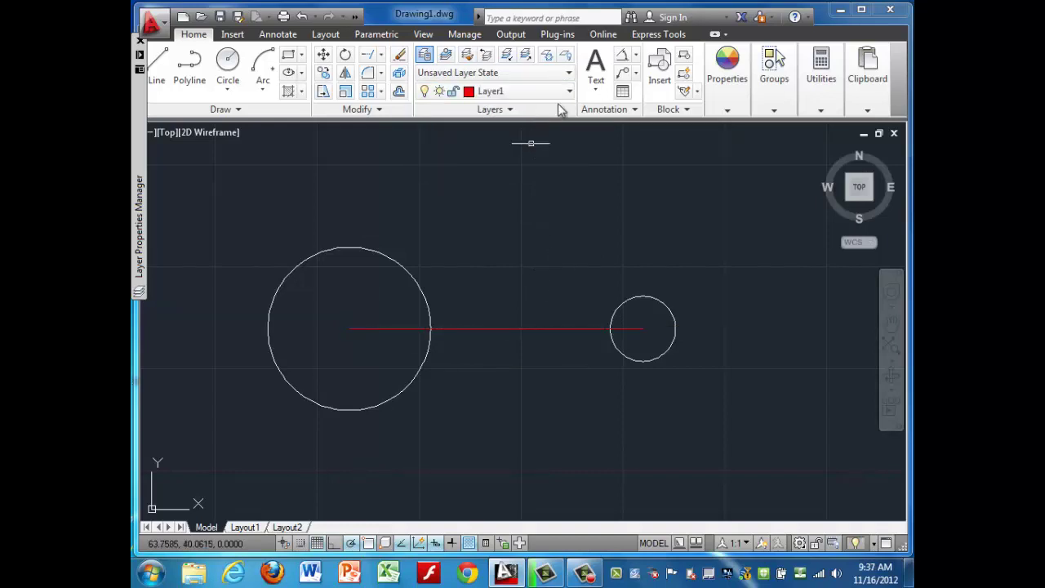
Draw an arc of radius 30 centred on the large circle, sweeping from below to above the centre line.
click(271, 64)
click(349, 328)
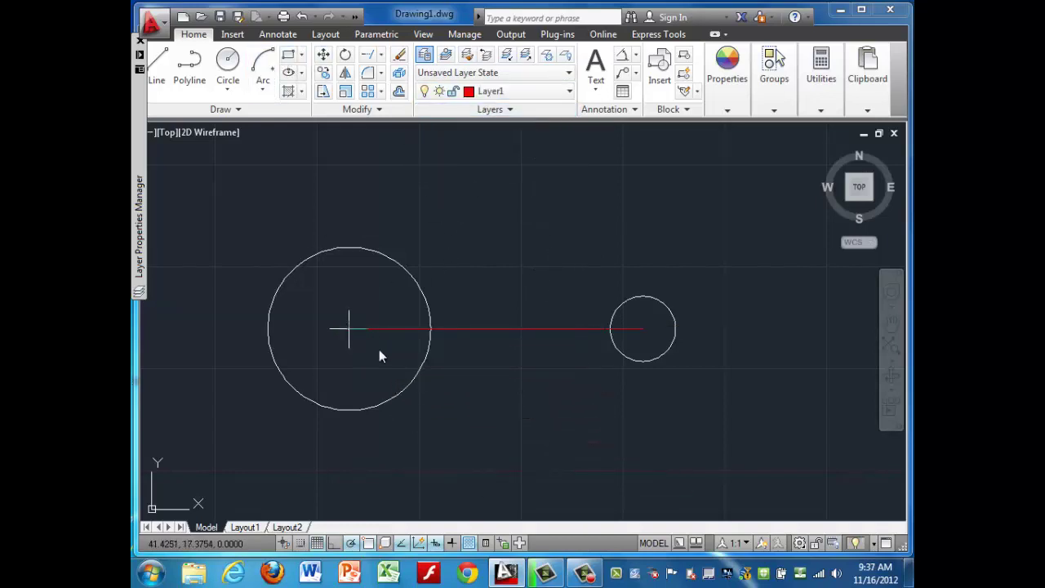
middle_drag(418, 393, 445, 270)
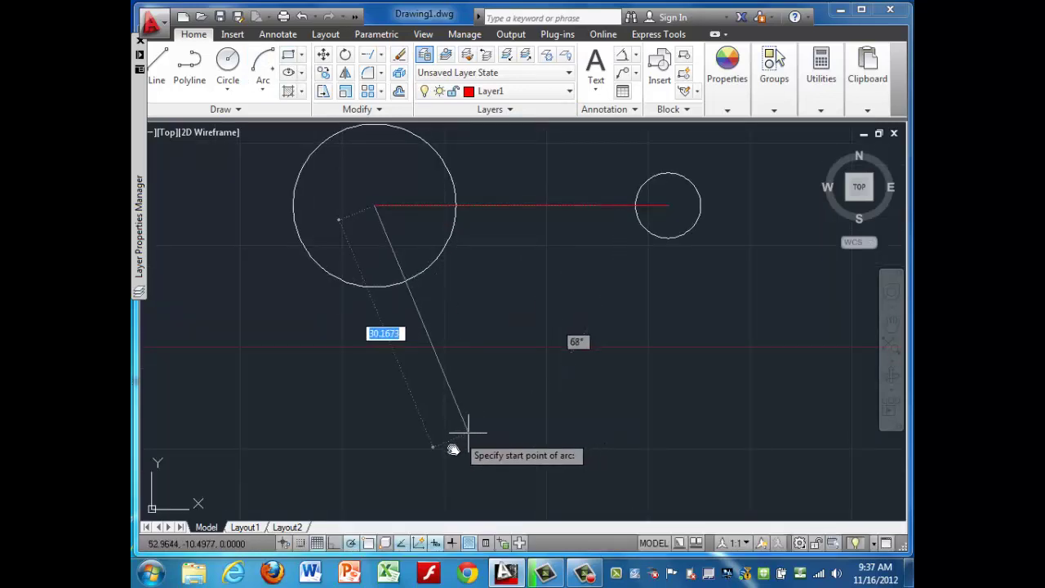
text(36)
key(Return)
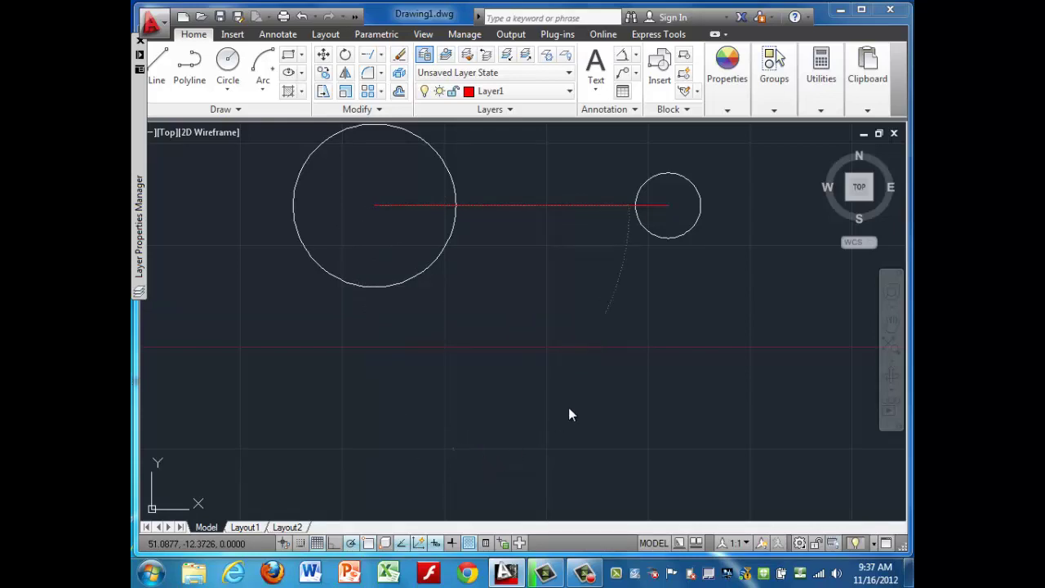
middle_drag(492, 261, 510, 377)
key(Escape)
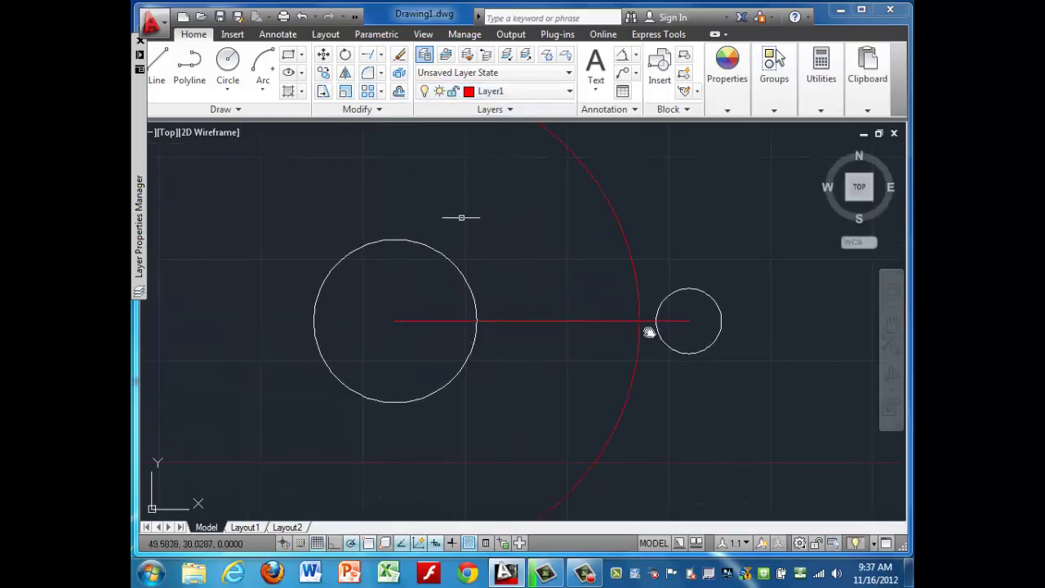
Draw an arc of radius 30 centred on the small circle, crossing the first arc above and below the centre line.
click(267, 65)
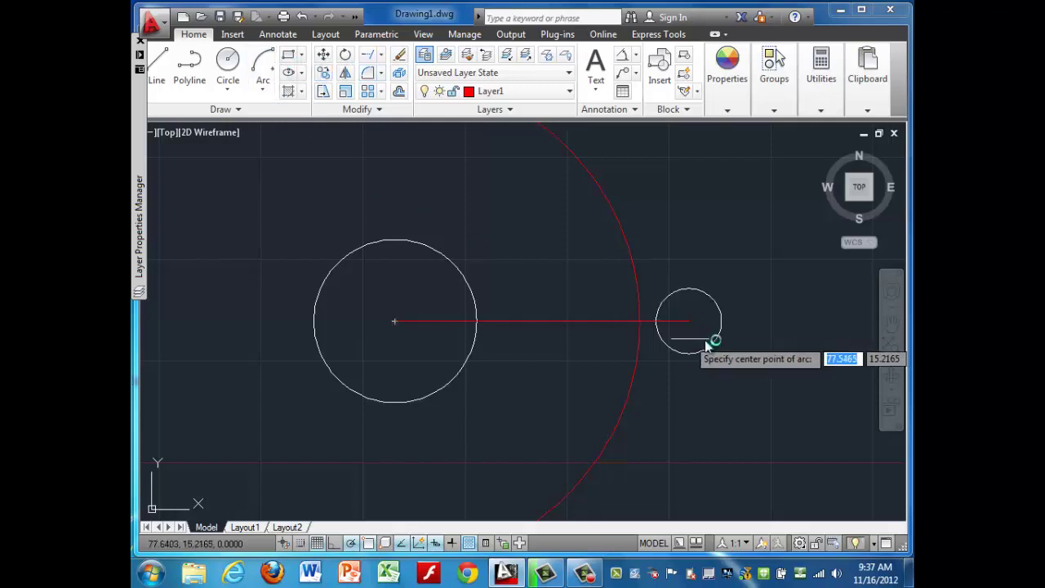
click(692, 323)
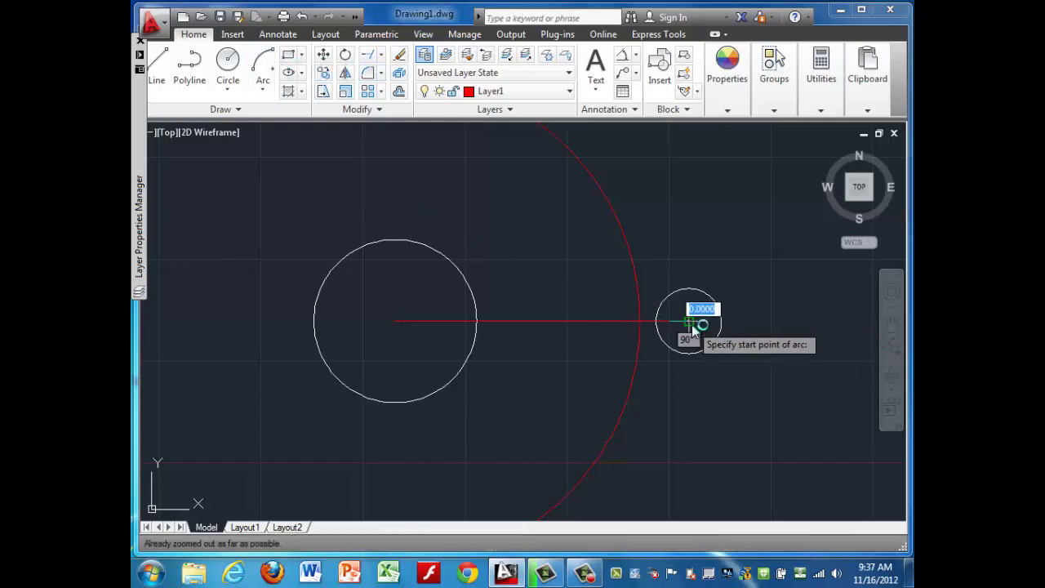
scroll(694, 326, up, 4)
scroll(697, 330, down, 5)
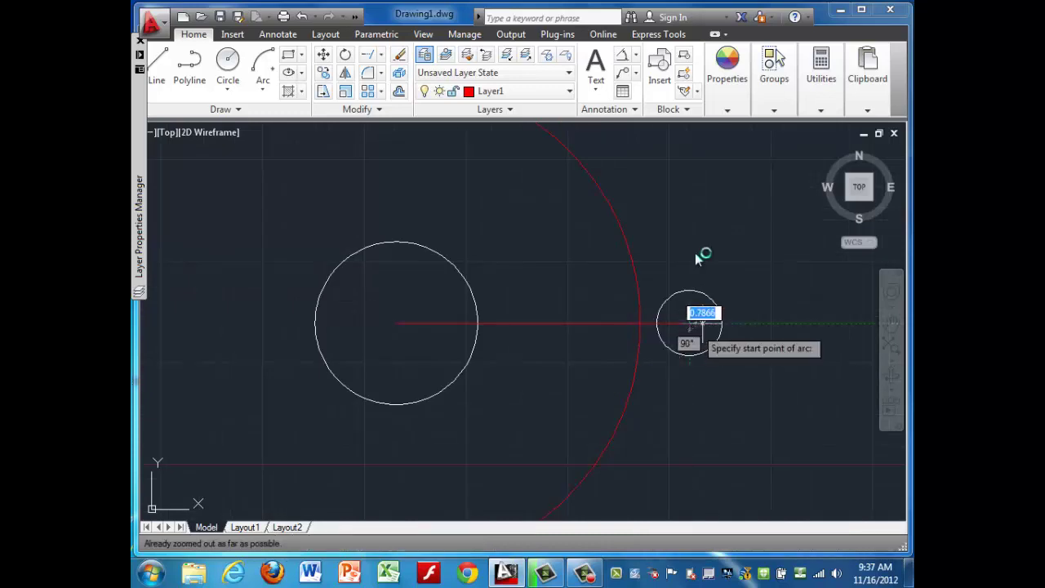
click(826, 154)
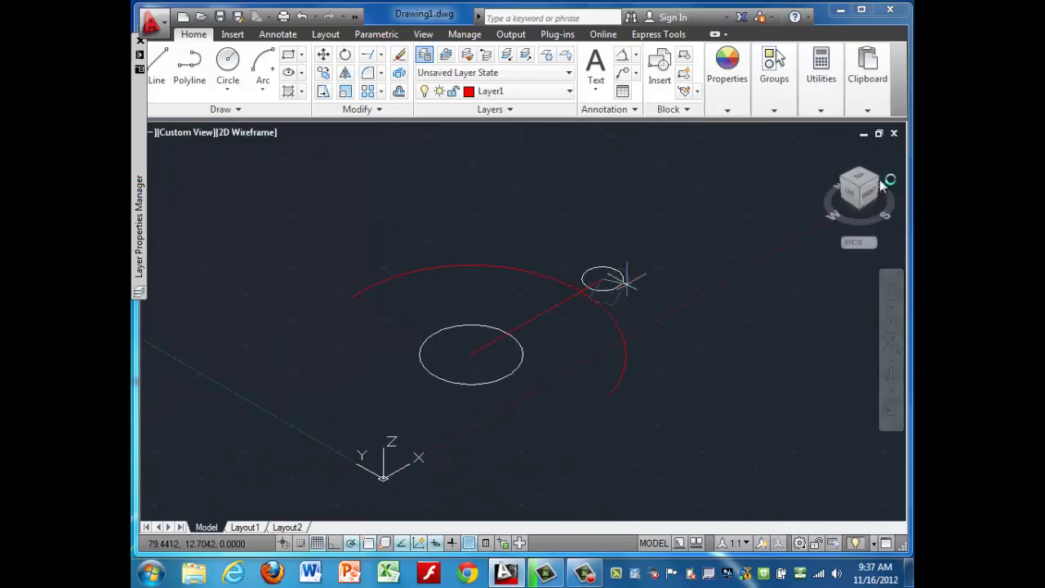
click(866, 179)
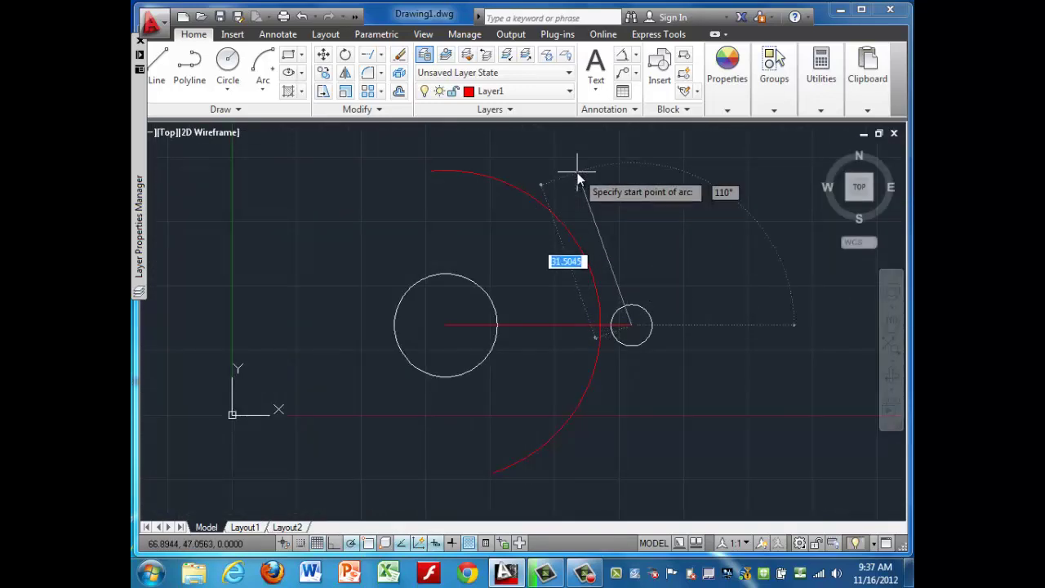
text(30)
key(Return)
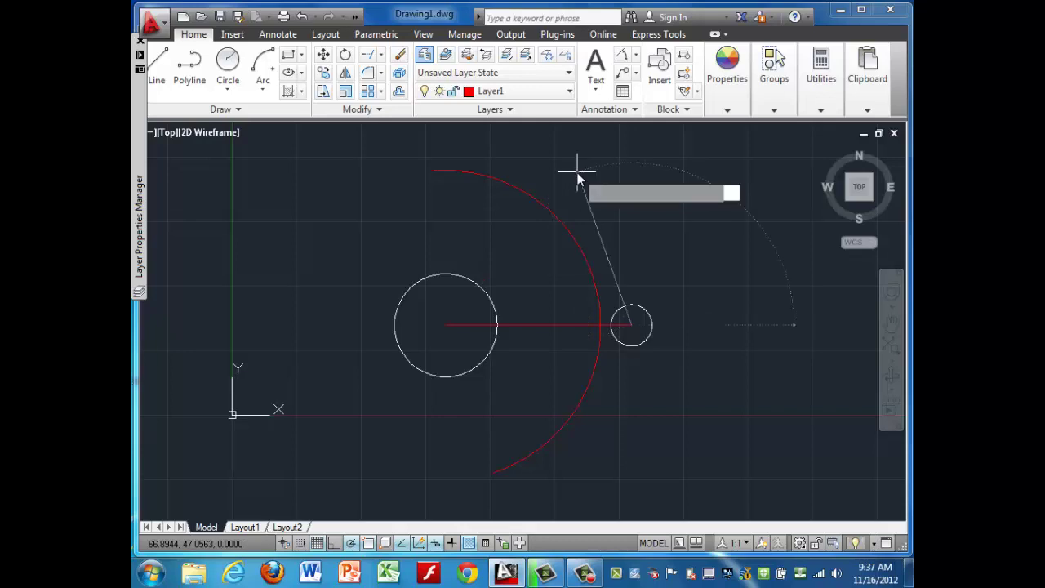
click(582, 459)
Draw a vertical line between the upper and lower intersections of the two construction arcs.
click(157, 66)
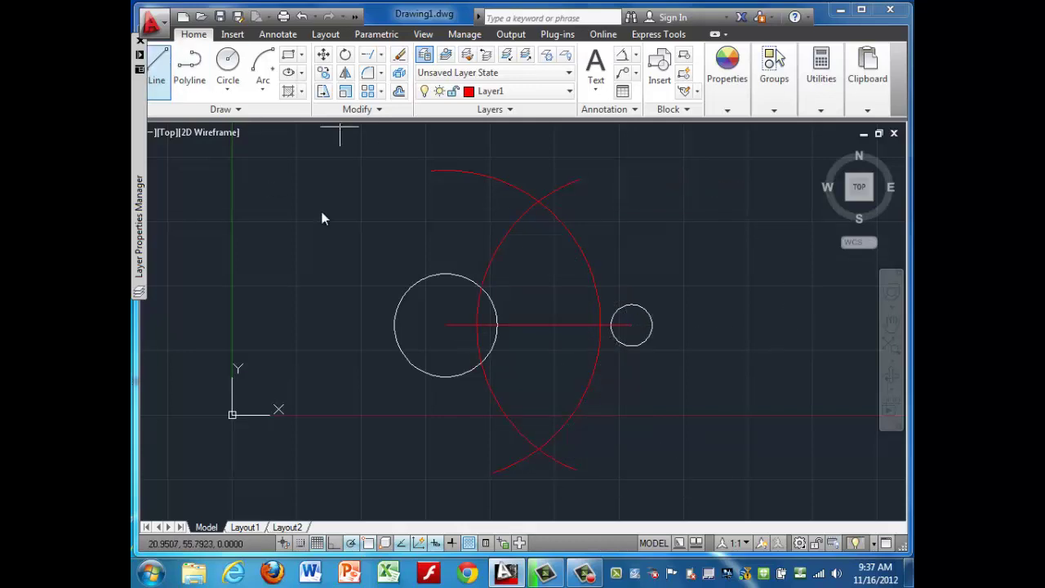
click(539, 201)
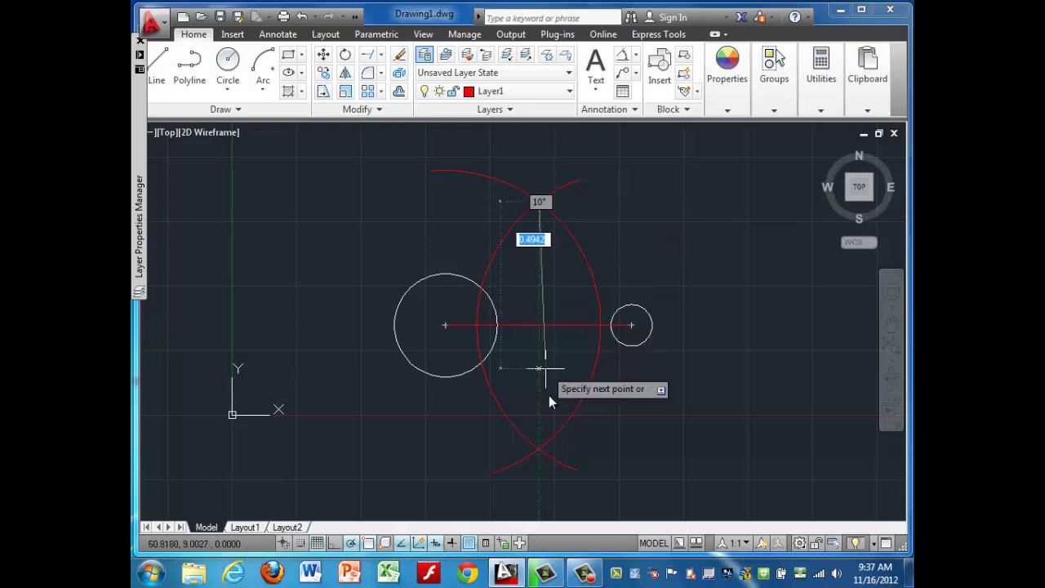
click(536, 448)
key(Return)
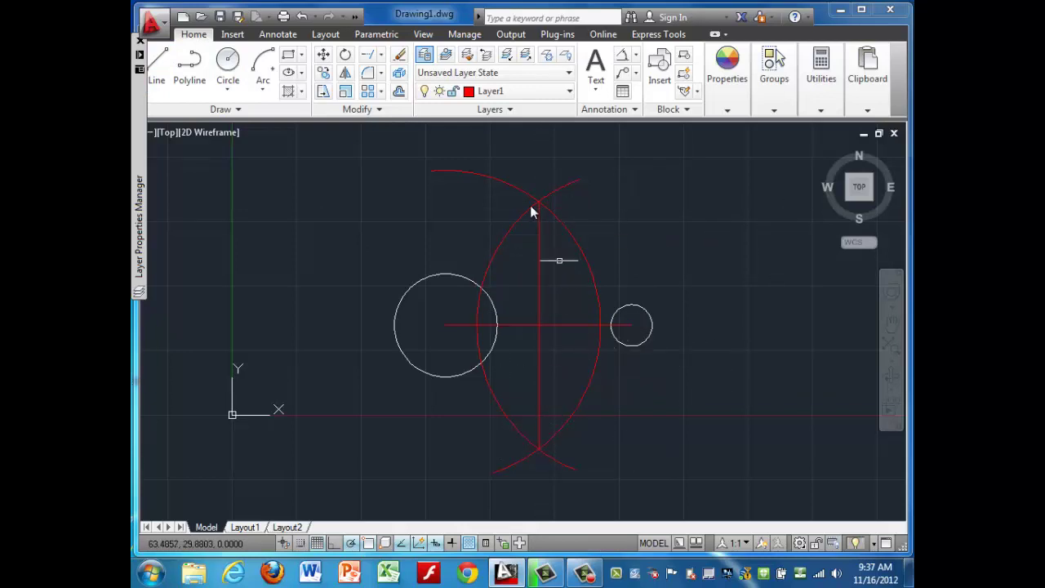
Draw a semicircular arc centred on the centre line's midpoint, from the small circle's centre over to the large circle's centre.
click(257, 65)
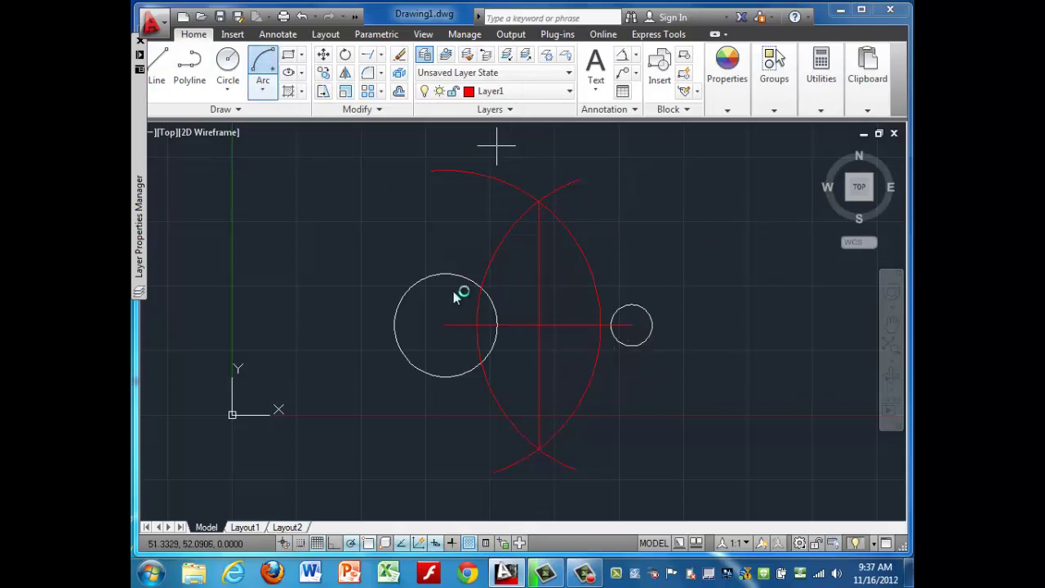
click(539, 325)
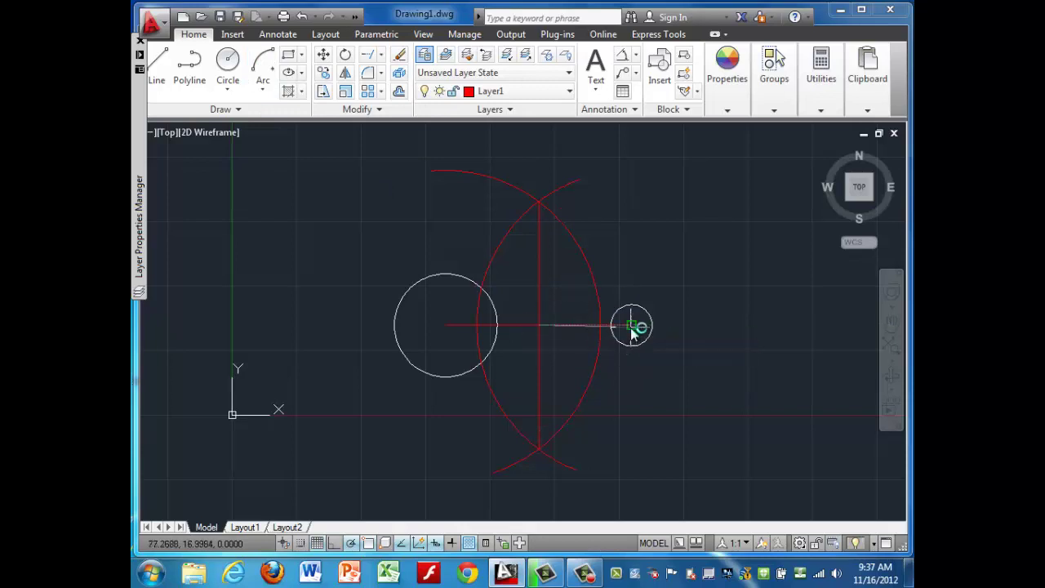
click(559, 220)
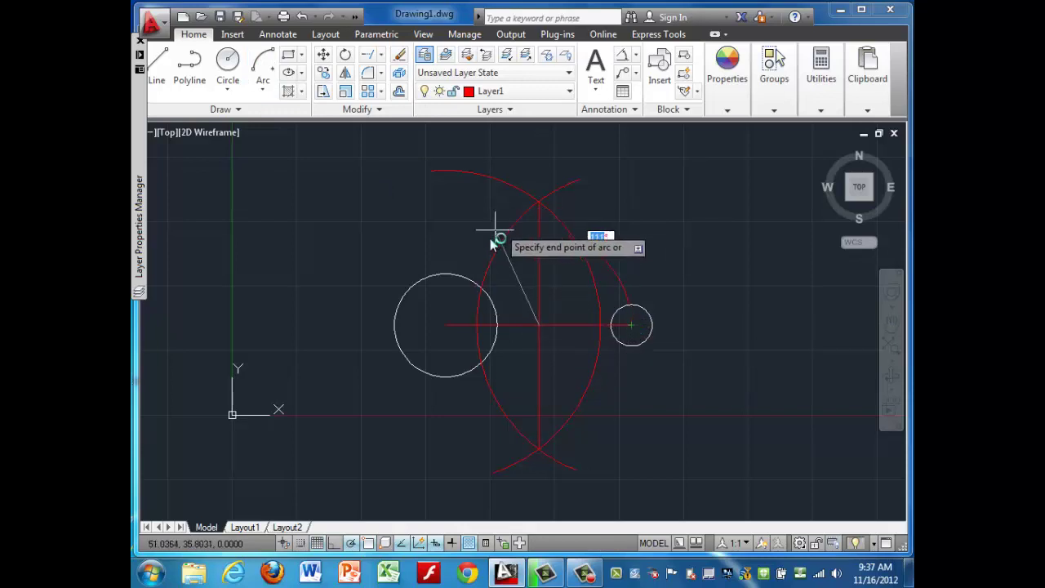
click(449, 326)
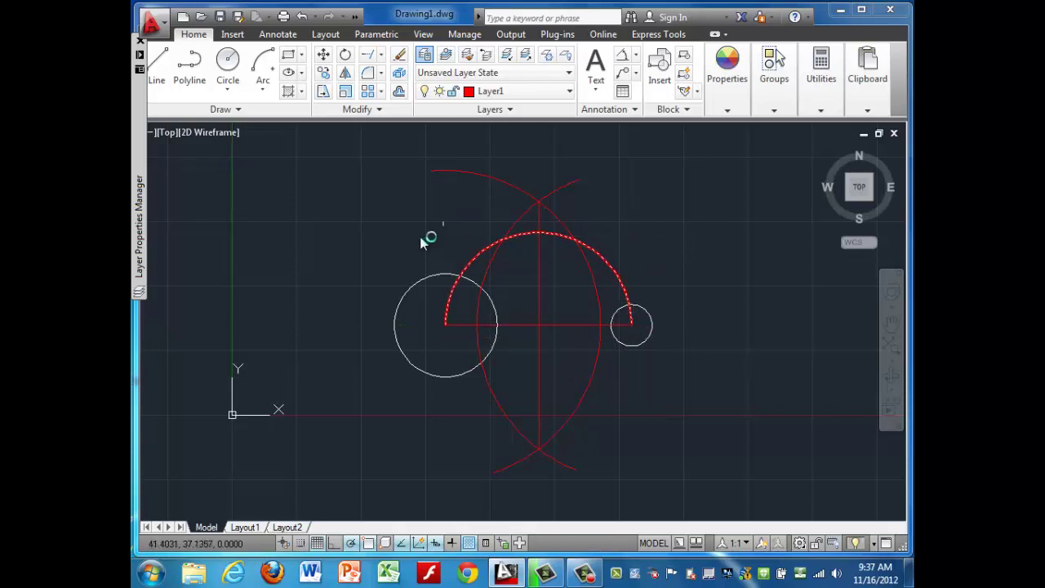
Draw a construction circle of radius 14 centred on the large circle's centre.
middle_drag(687, 349, 650, 373)
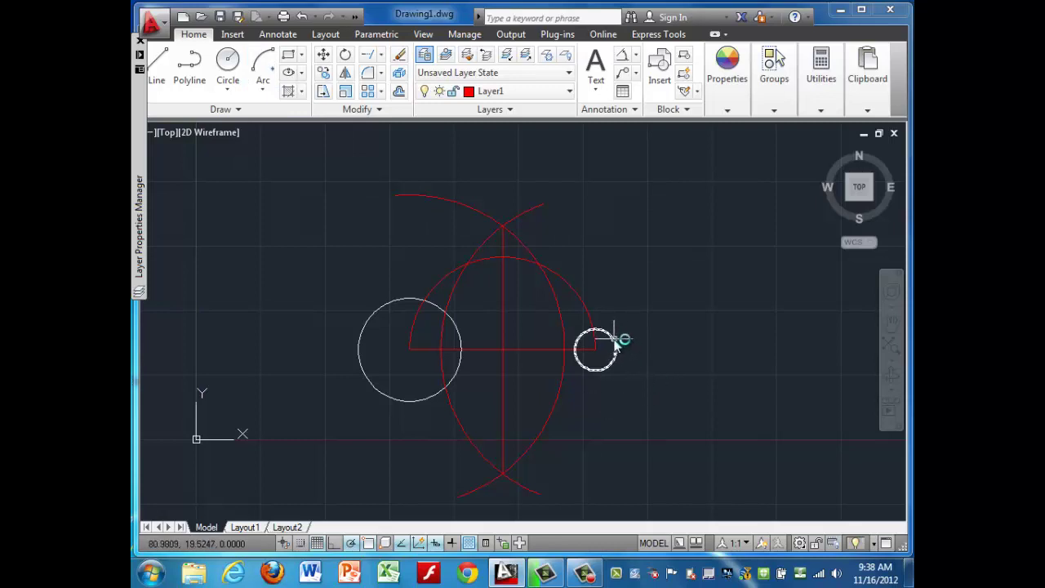
mouse_move(617, 344)
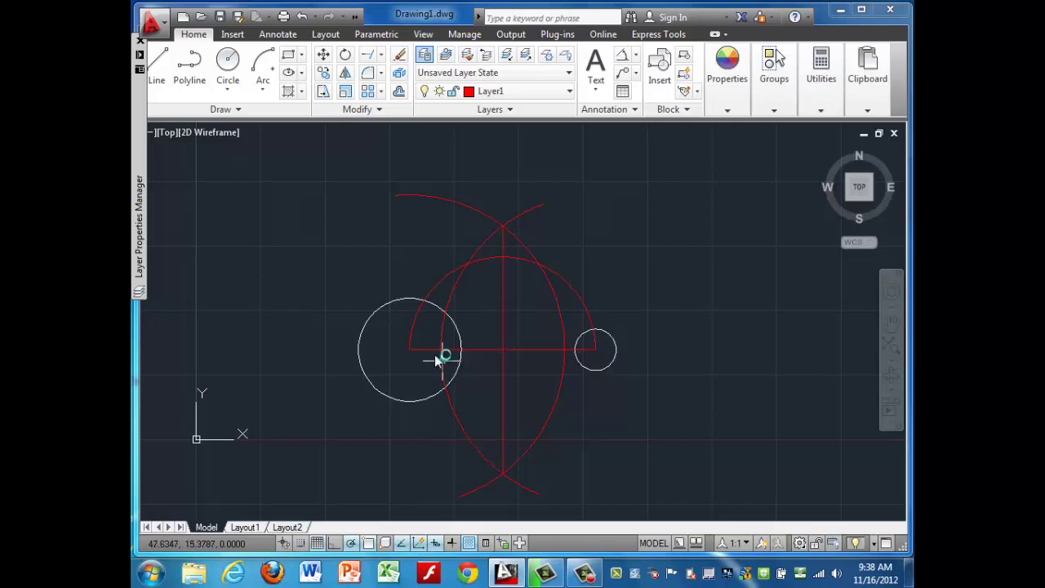
click(228, 59)
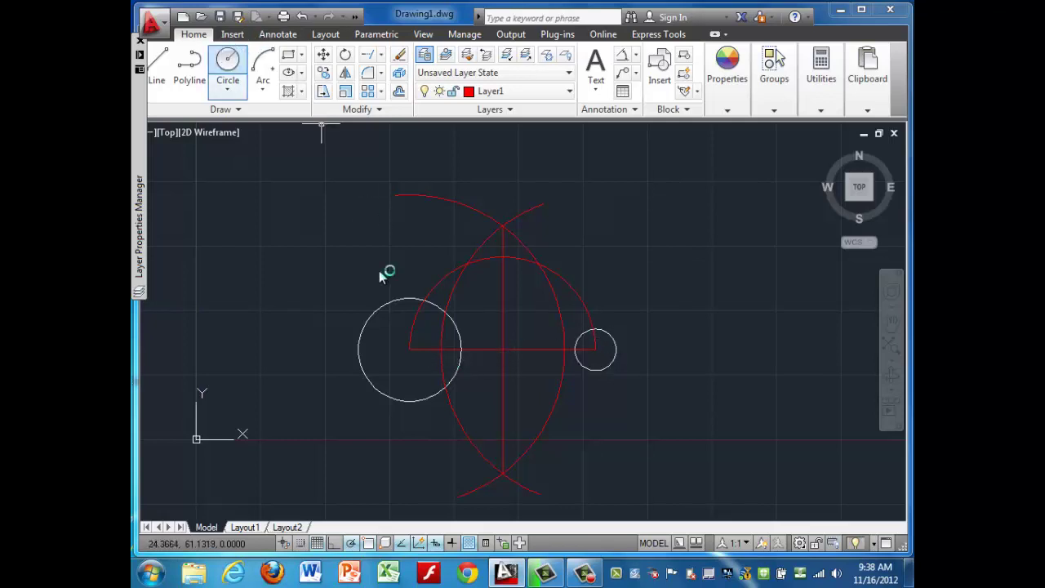
click(410, 351)
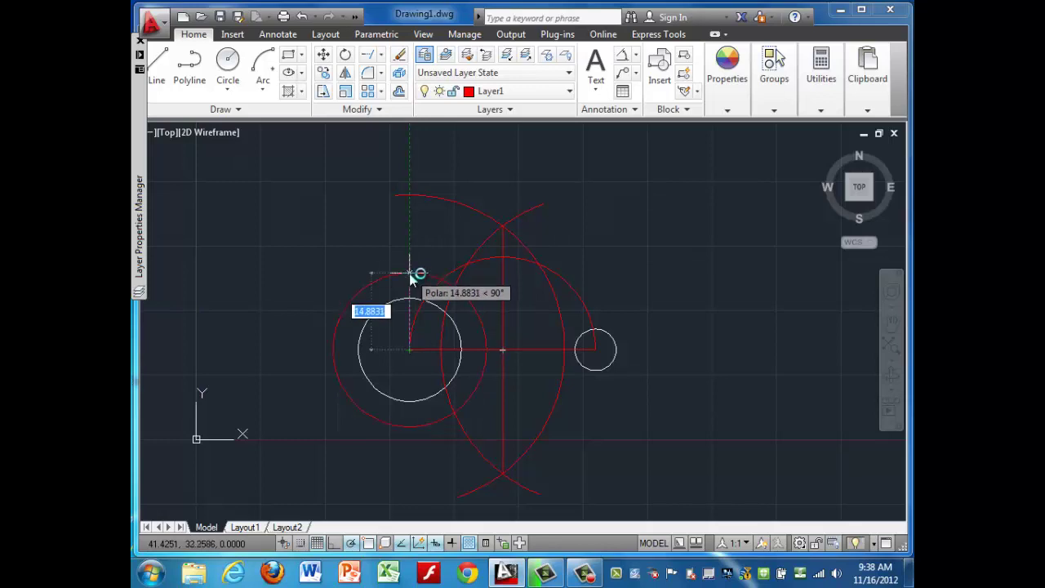
text(14)
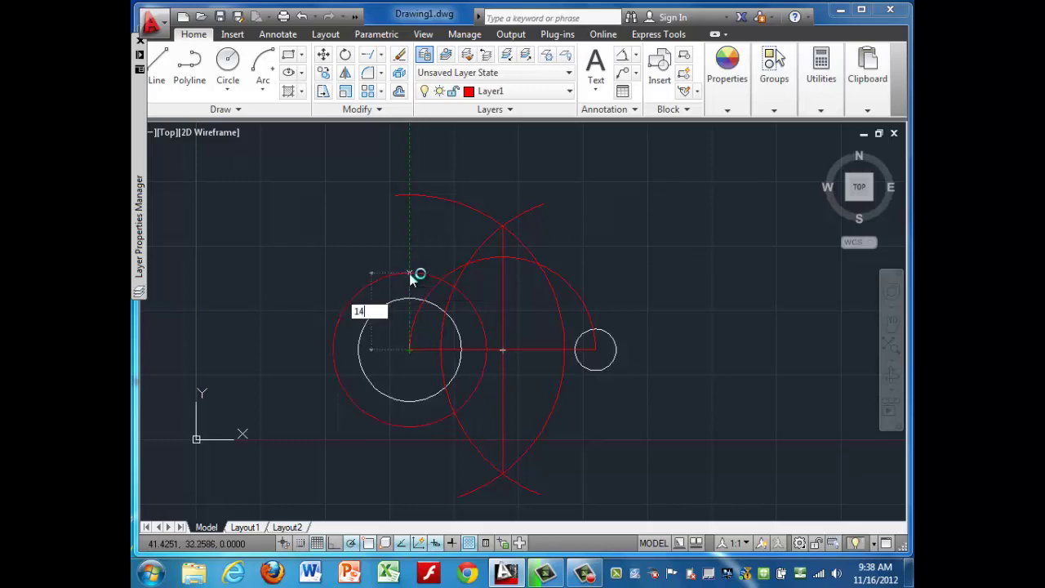
key(Return)
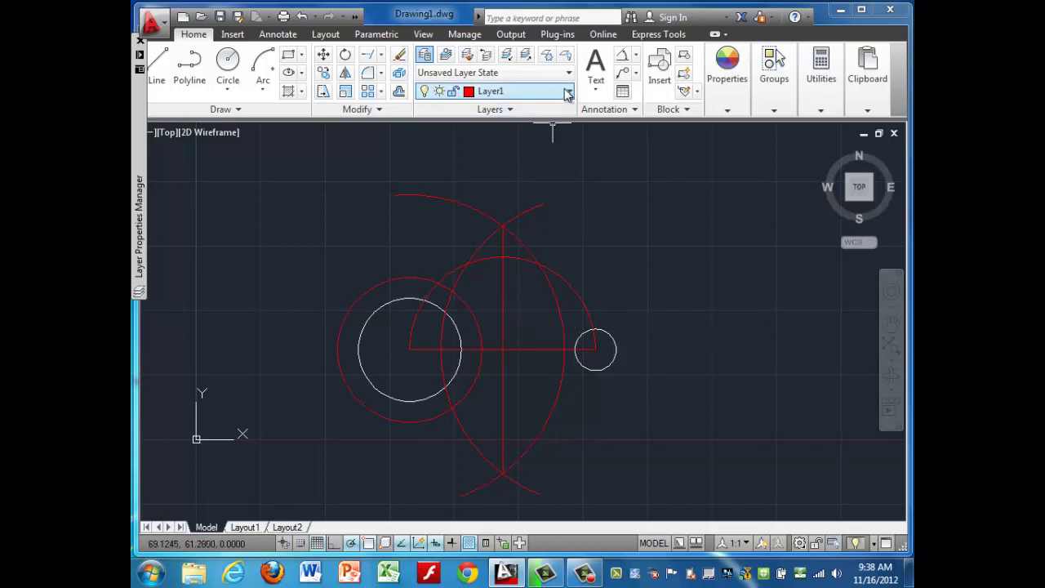
Make Layer2 current and draw a line from the large circle's centre through the radius-14 circle's intersection with the semicircle, ending beyond it.
click(530, 91)
click(490, 164)
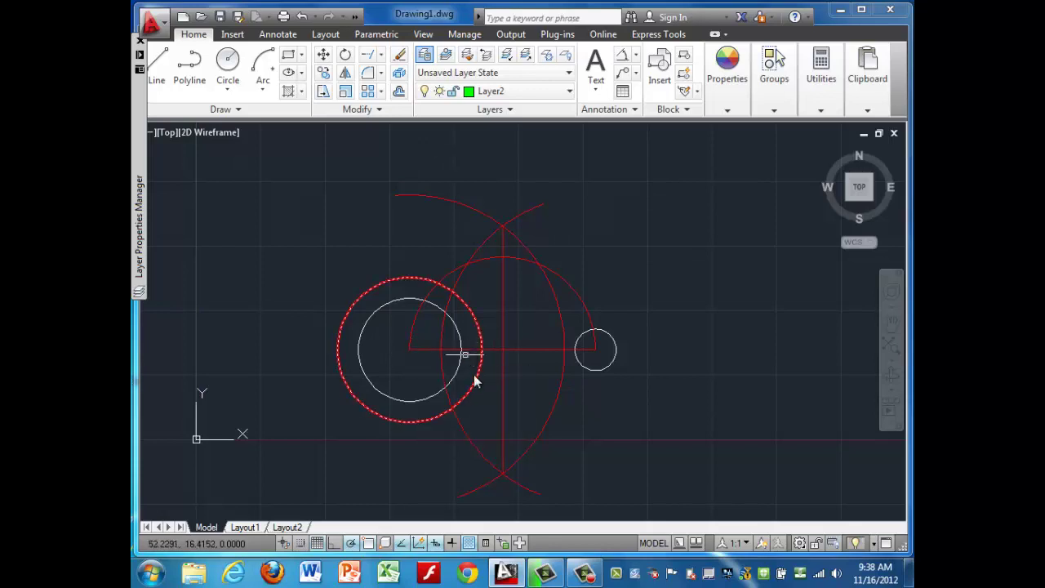
scroll(500, 326, up, 2)
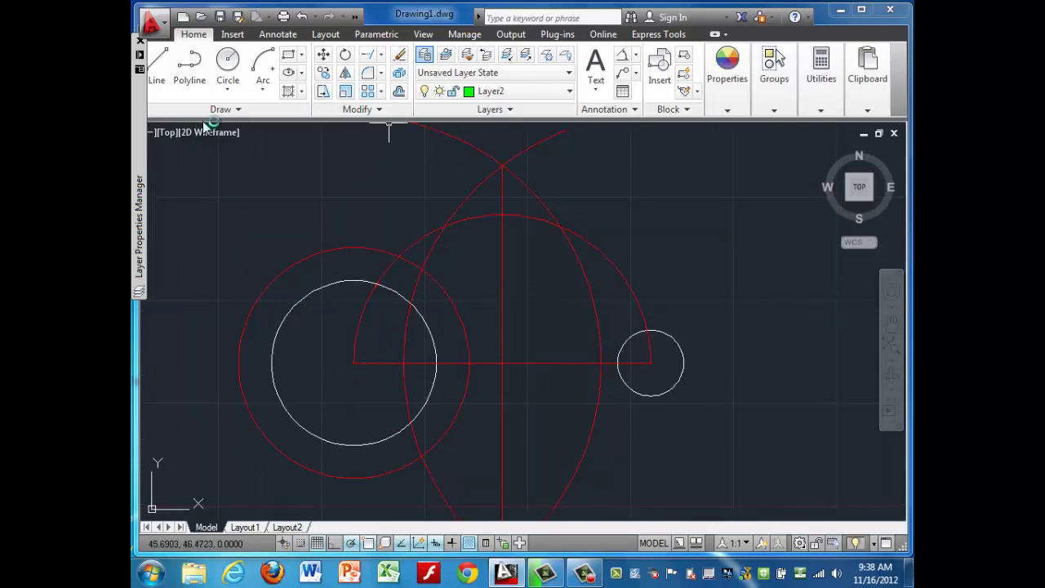
click(157, 65)
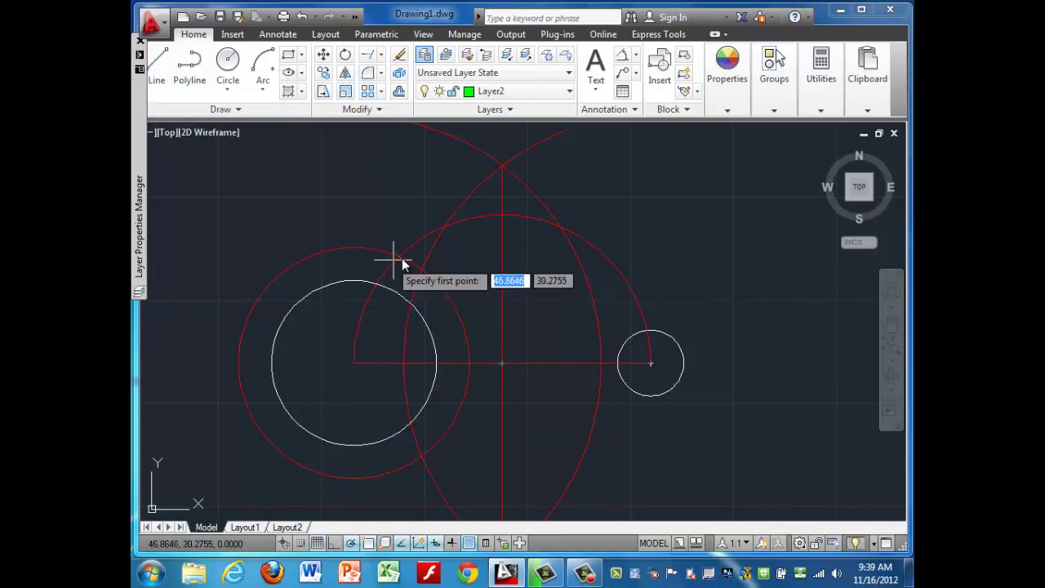
click(357, 370)
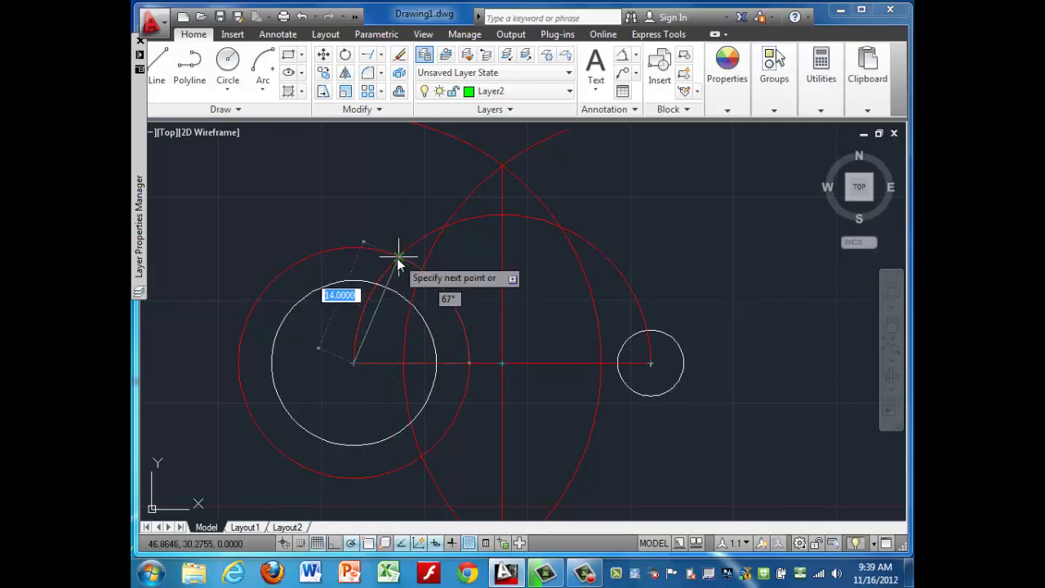
click(398, 258)
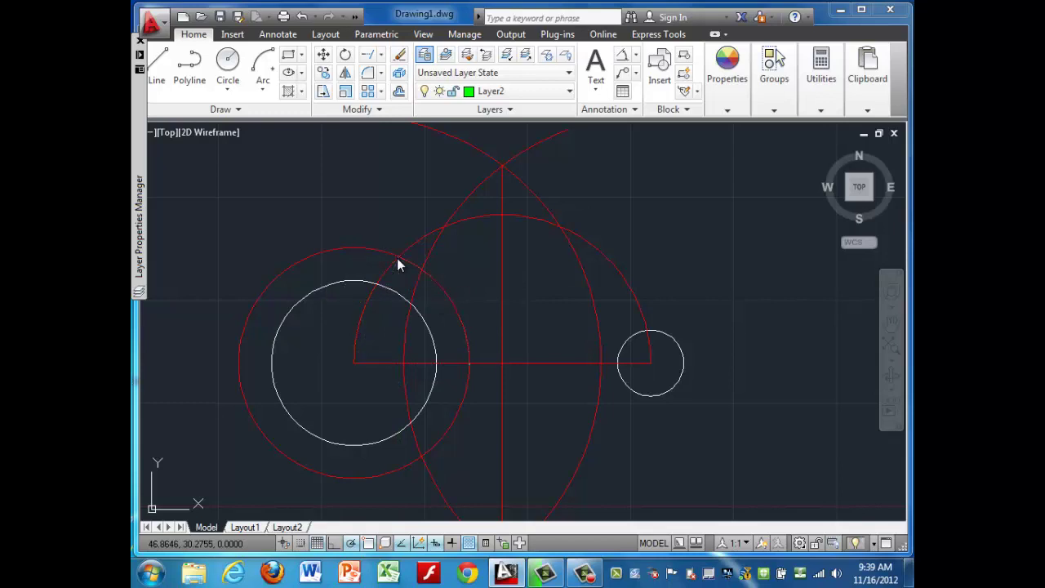
click(414, 217)
key(Escape)
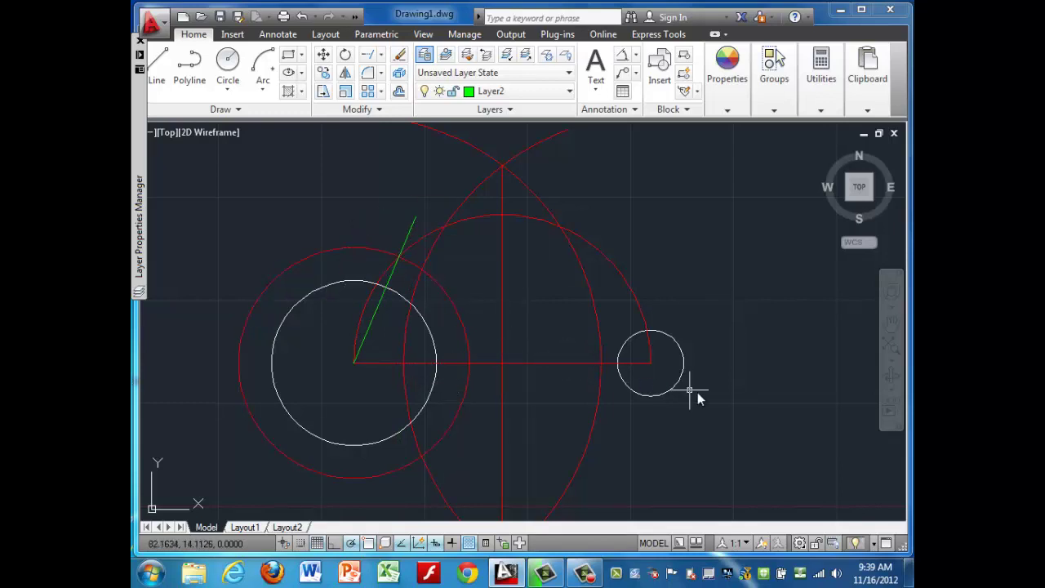
Copy both segments of the slanted green line from the large circle's centre to the small circle's centre.
scroll(489, 338, up, 2)
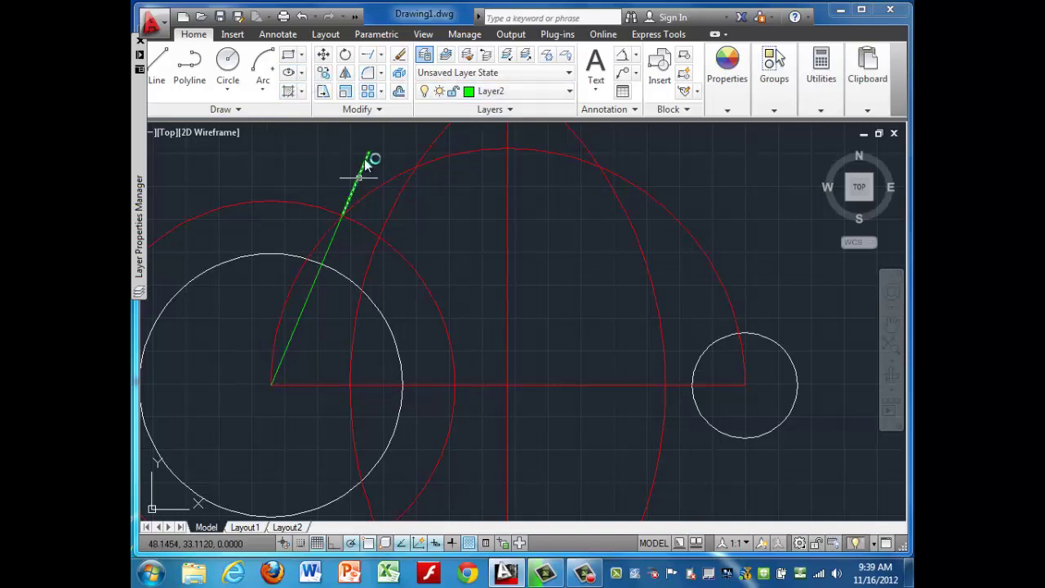
click(324, 73)
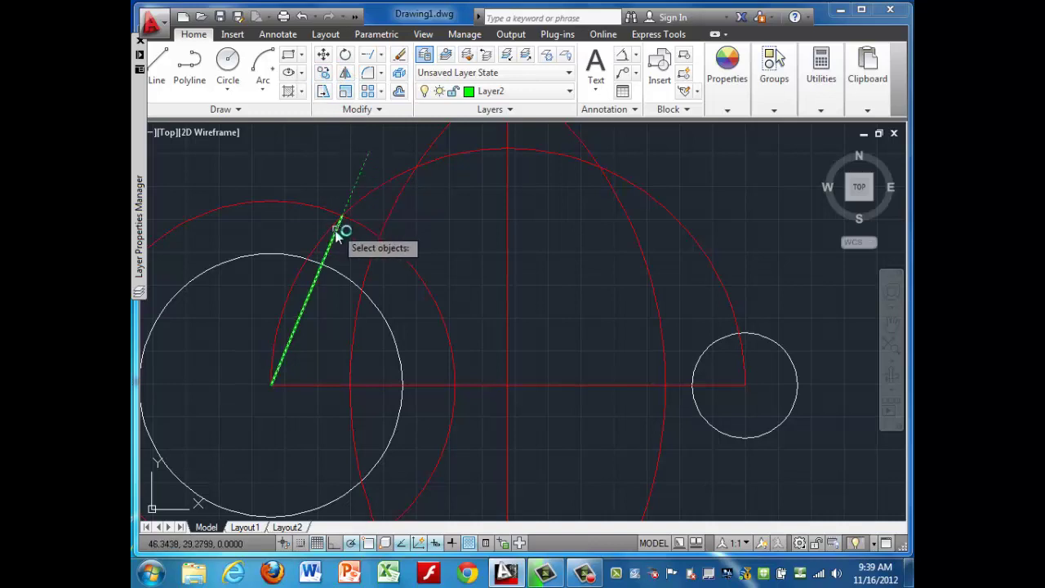
click(336, 235)
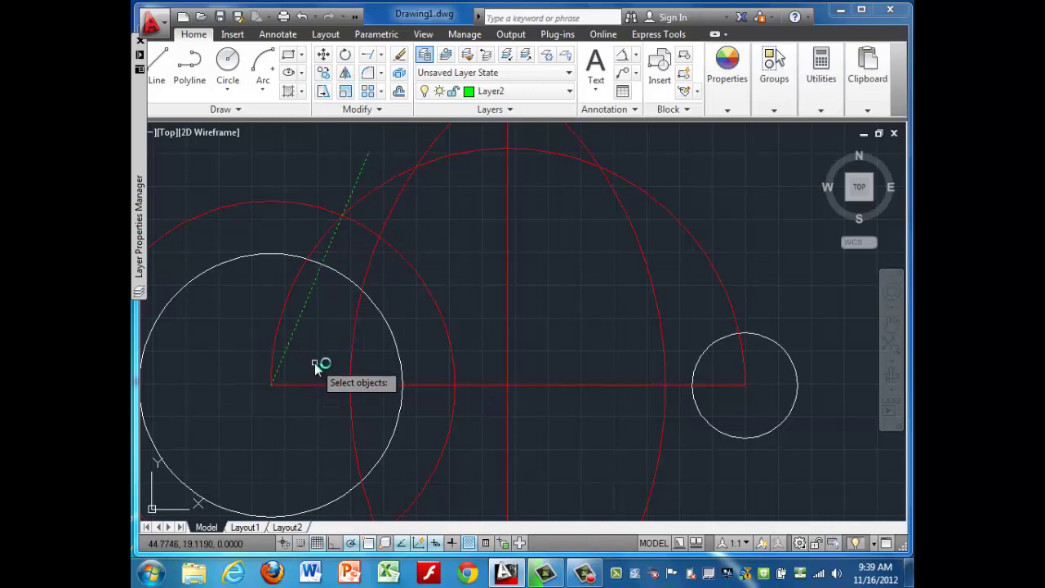
key(Return)
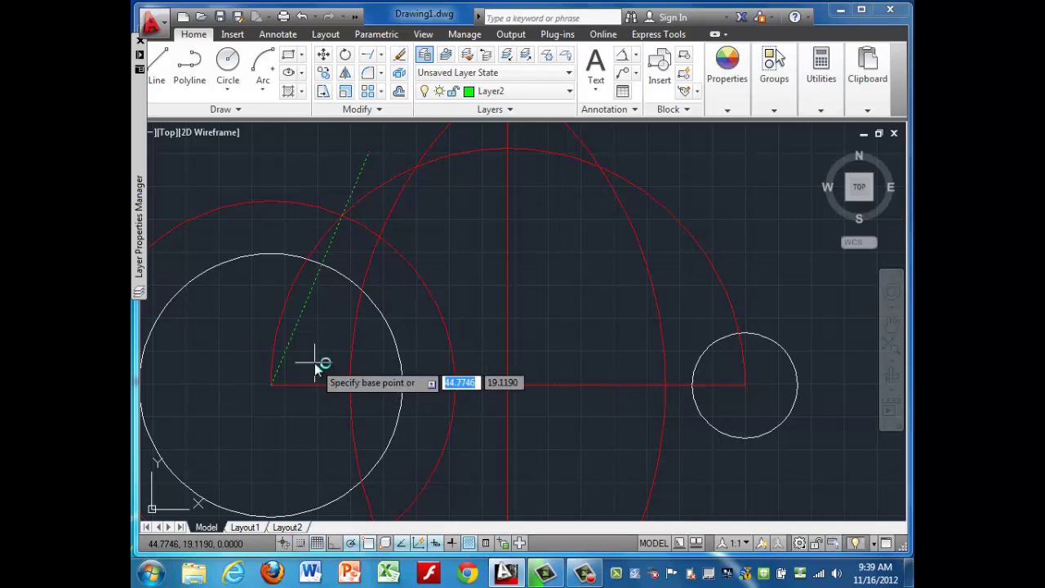
scroll(273, 392, up, 5)
click(282, 388)
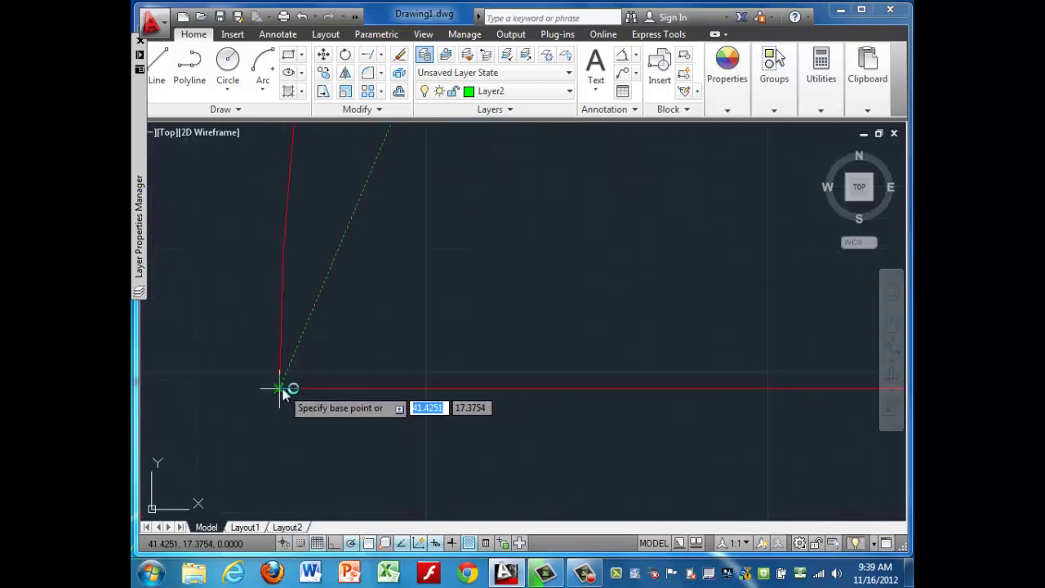
middle_drag(462, 364, 357, 347)
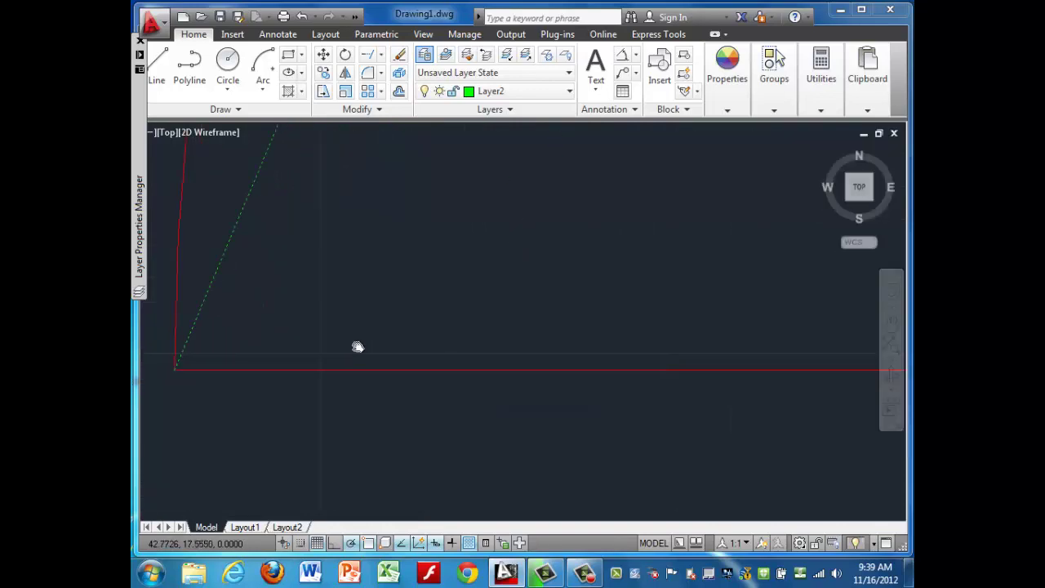
scroll(519, 350, down, 5)
middle_drag(518, 349, 474, 337)
scroll(474, 337, down, 6)
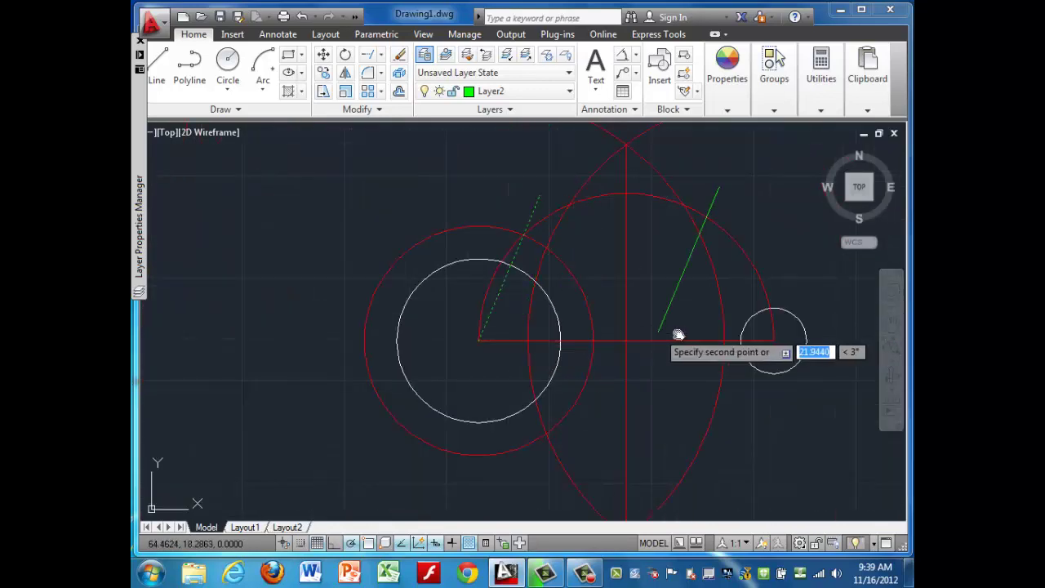
middle_drag(692, 343, 550, 357)
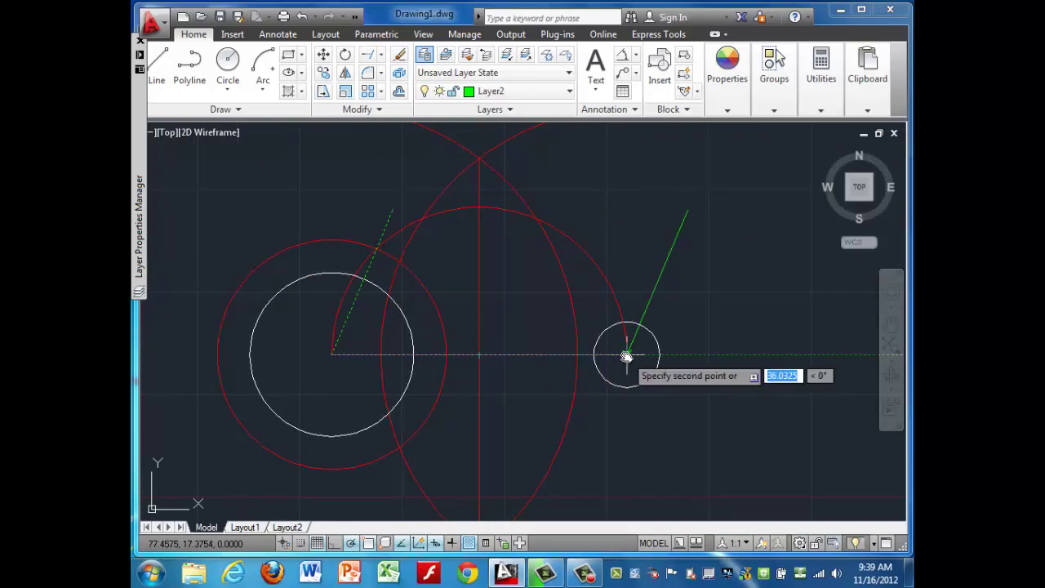
scroll(627, 357, up, 8)
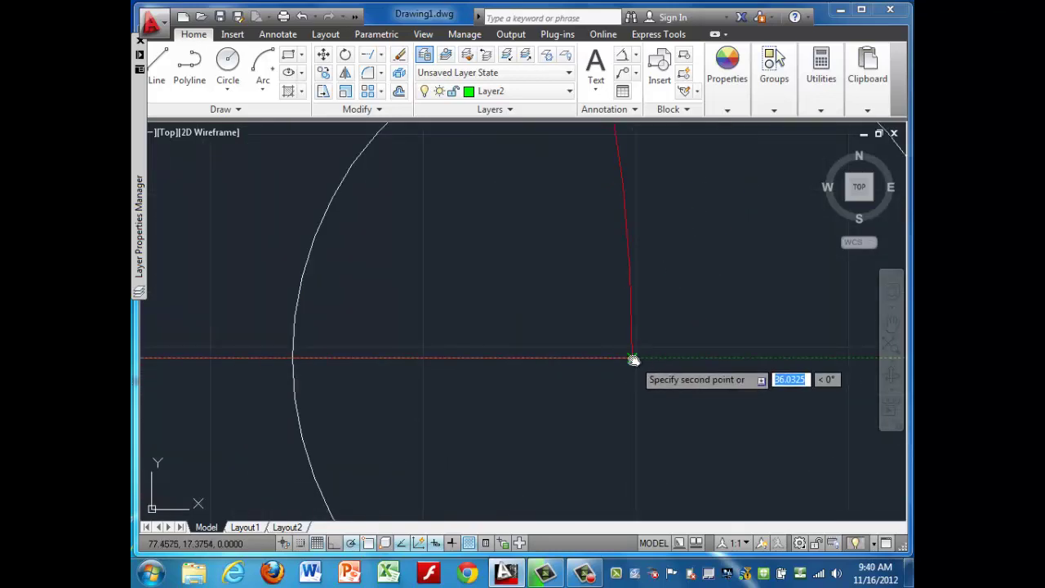
click(633, 358)
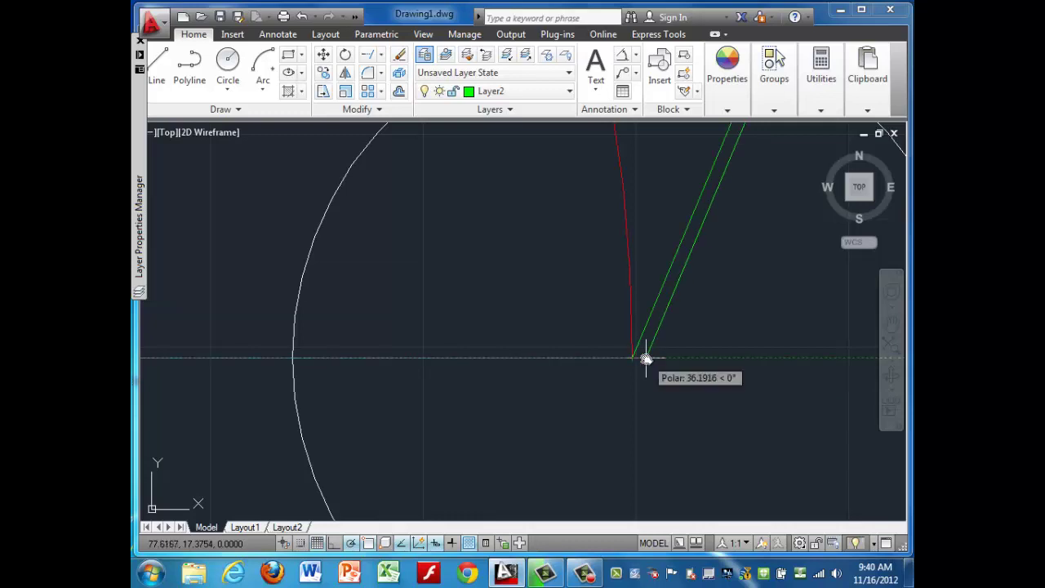
scroll(646, 359, up, 3)
scroll(646, 360, down, 6)
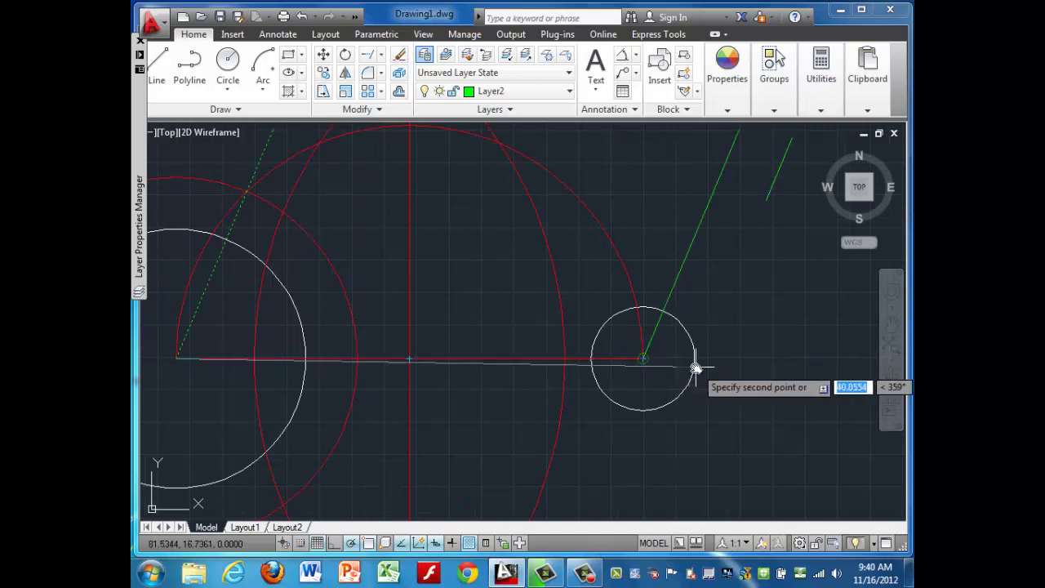
click(666, 358)
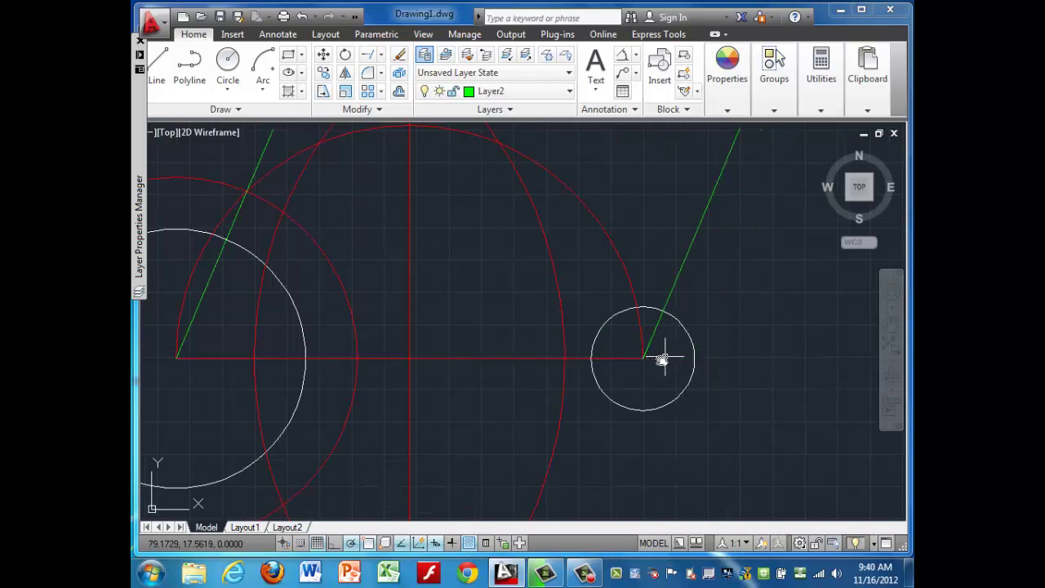
Draw a 20-unit line from the small circle's centre downward, extending the copied slanted line in the same direction.
middle_drag(654, 385, 700, 389)
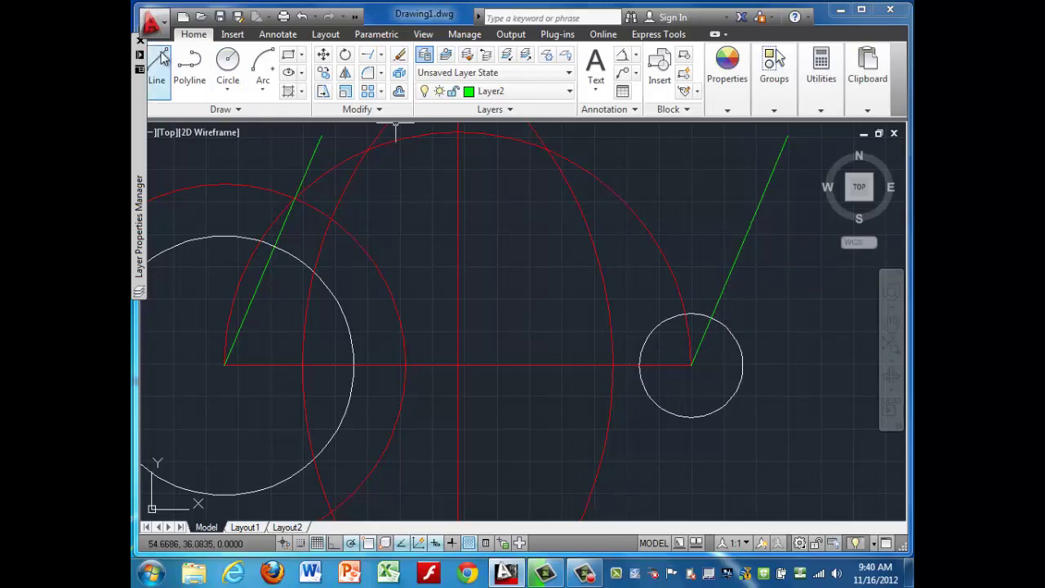
click(693, 365)
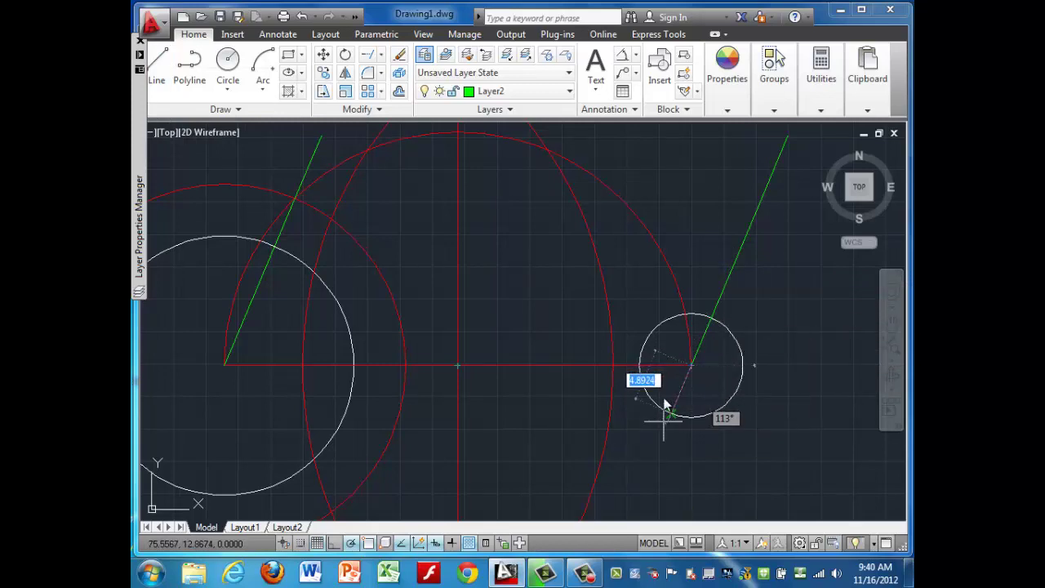
scroll(677, 376, up, 5)
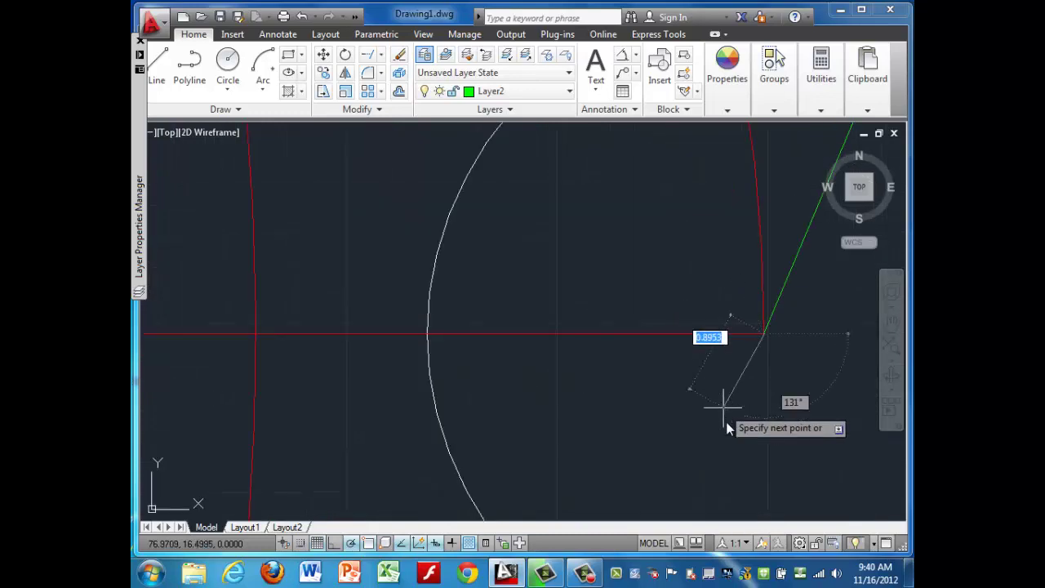
scroll(720, 455, down, 2)
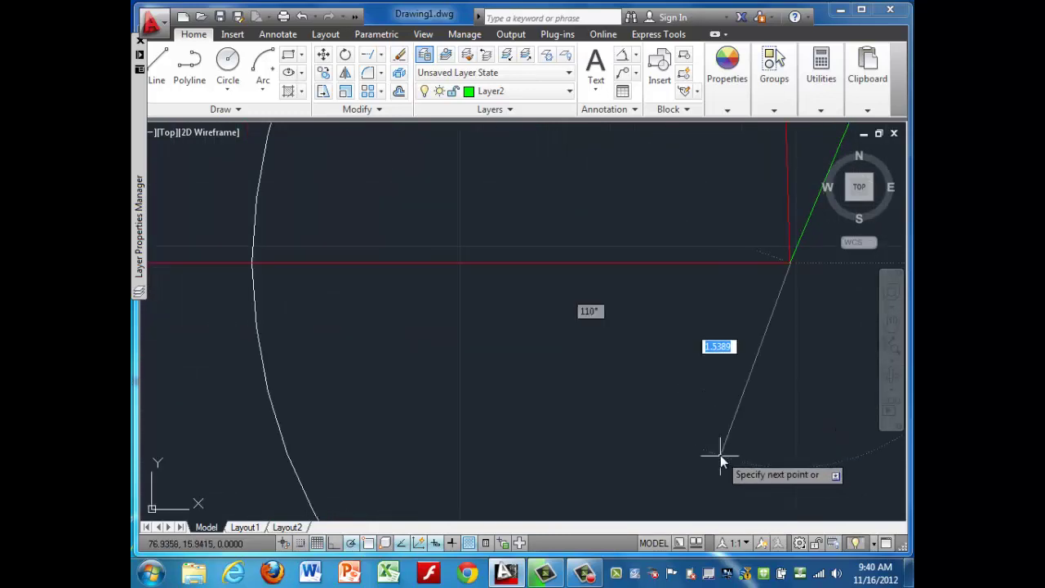
scroll(719, 447, up, 2)
scroll(719, 438, up, 2)
scroll(719, 436, down, 2)
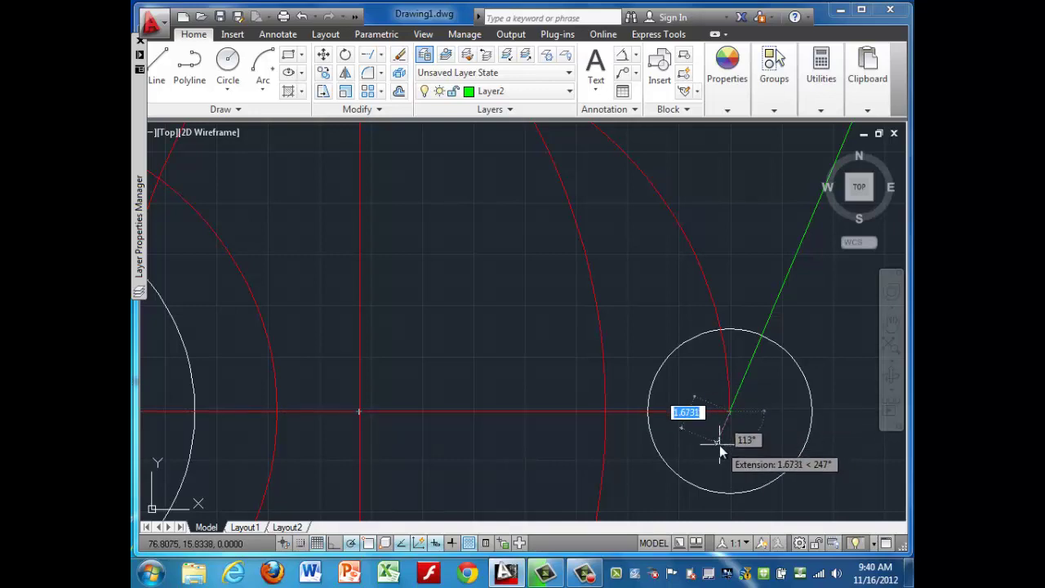
text(20)
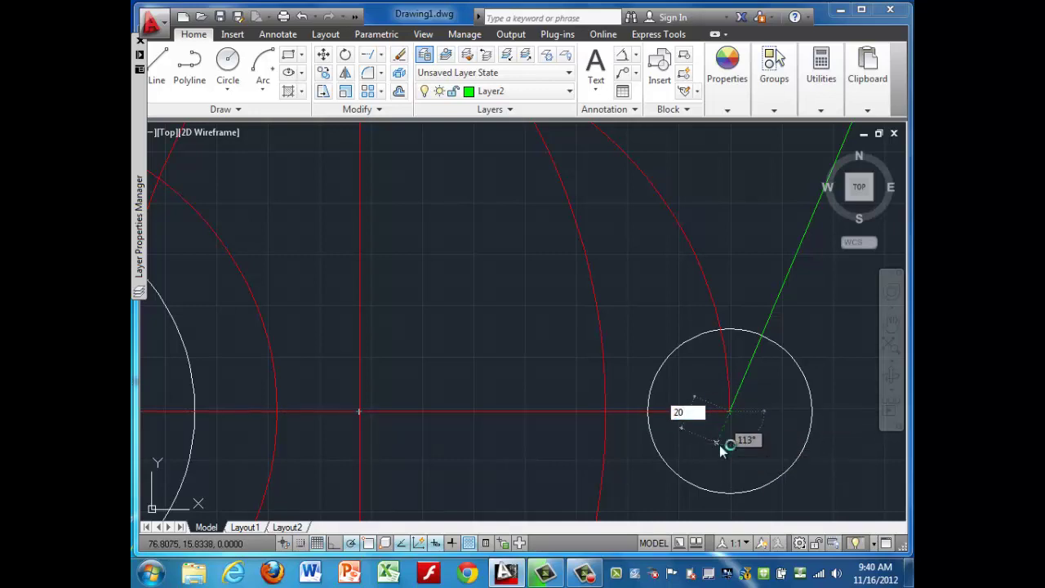
key(Return)
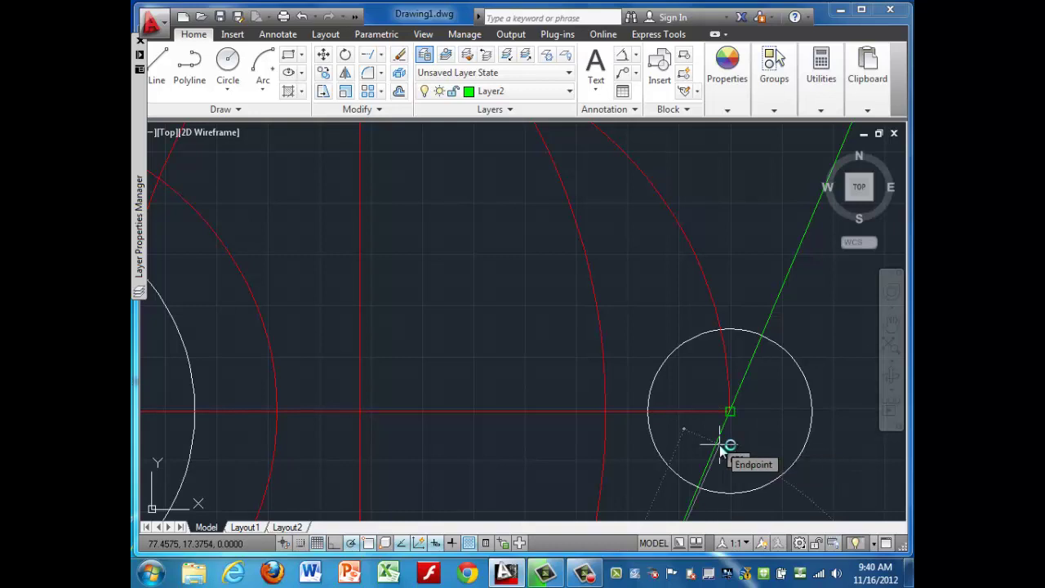
scroll(720, 448, down, 5)
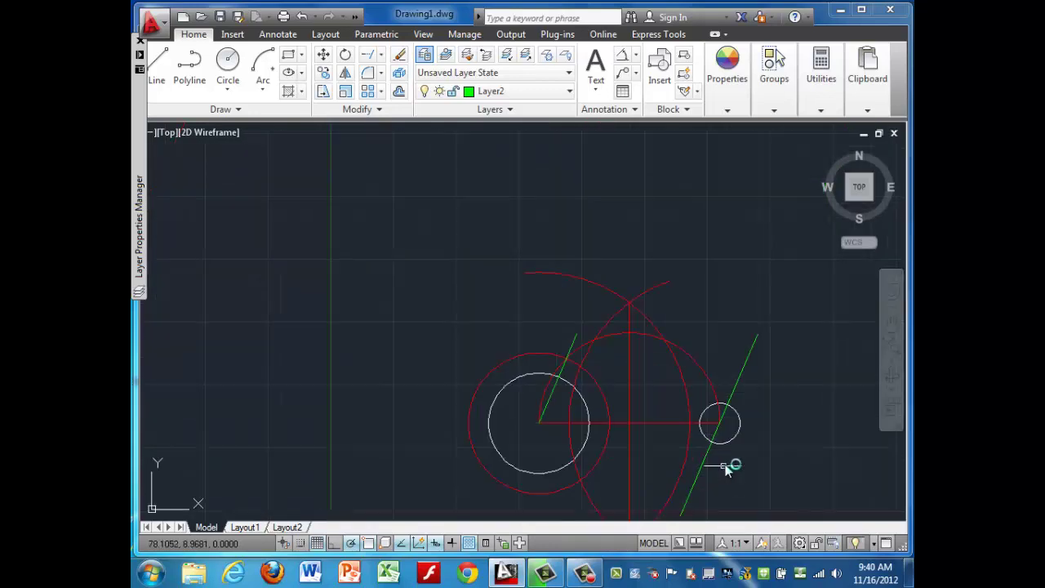
middle_drag(755, 446, 716, 356)
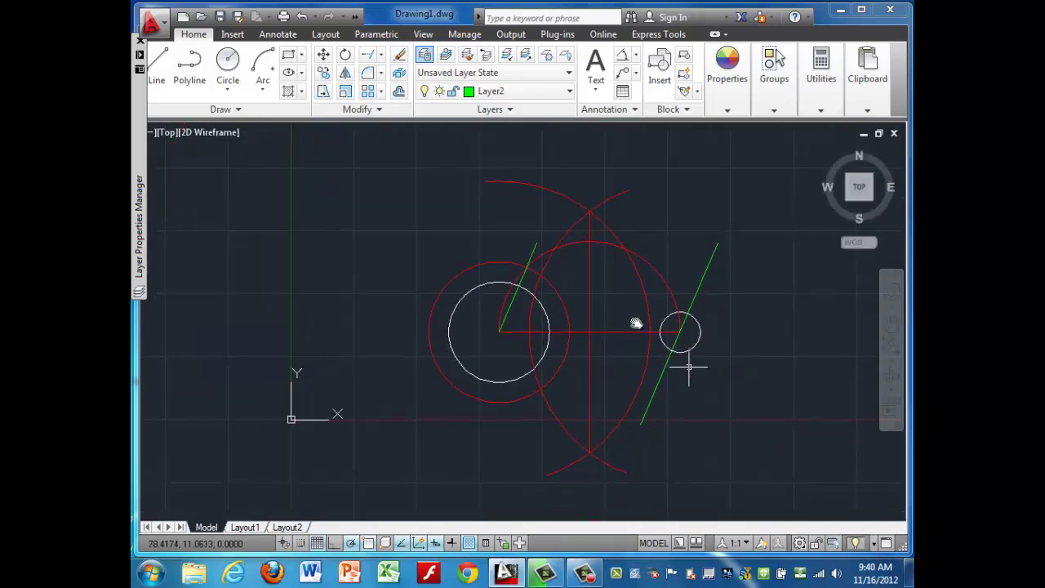
scroll(537, 300, up, 2)
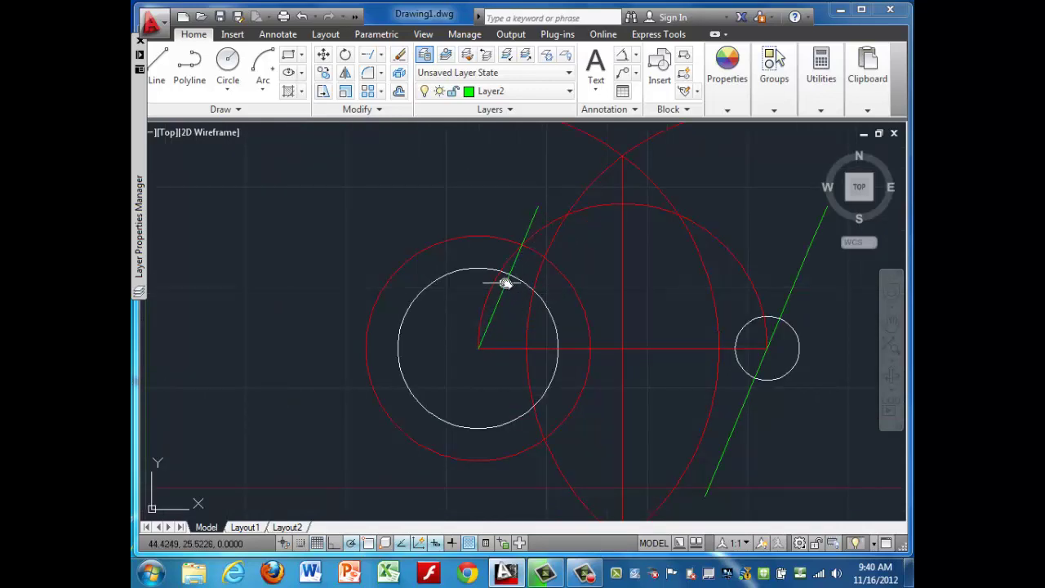
scroll(508, 282, up, 4)
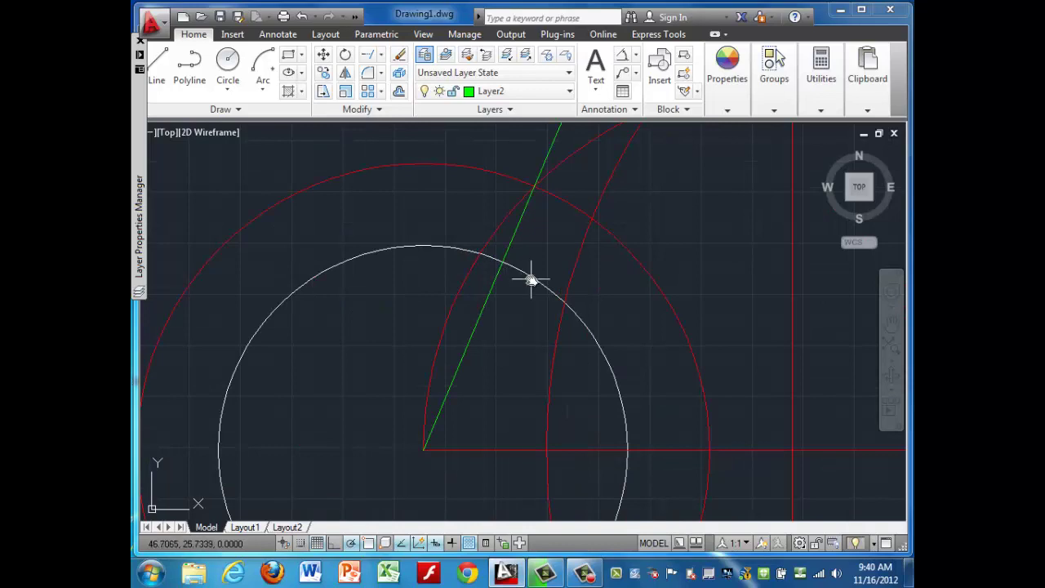
Turn off Layer1 to hide the construction geometry and make layer 0 current.
scroll(531, 280, down, 4)
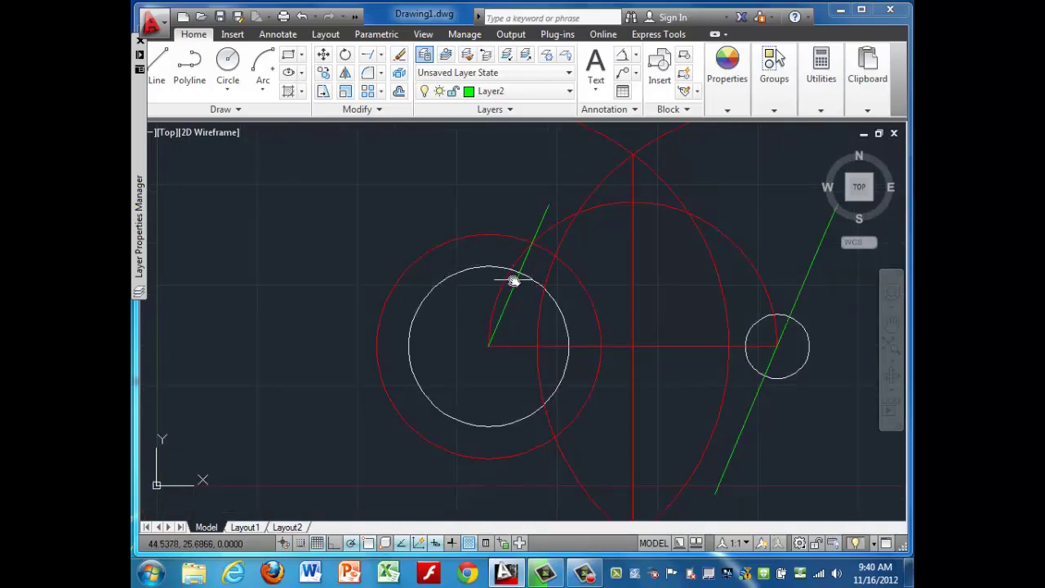
click(569, 90)
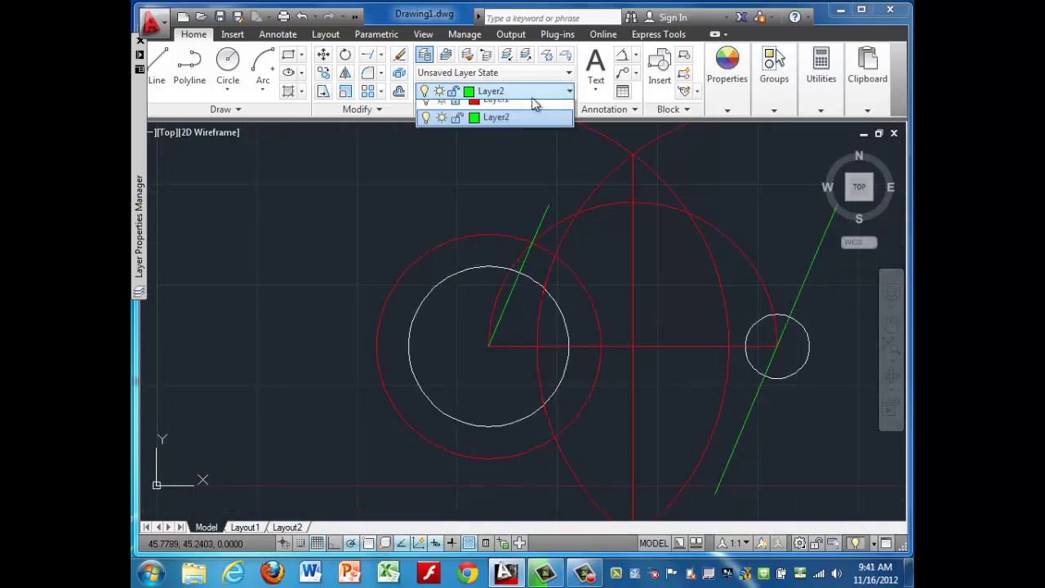
click(435, 147)
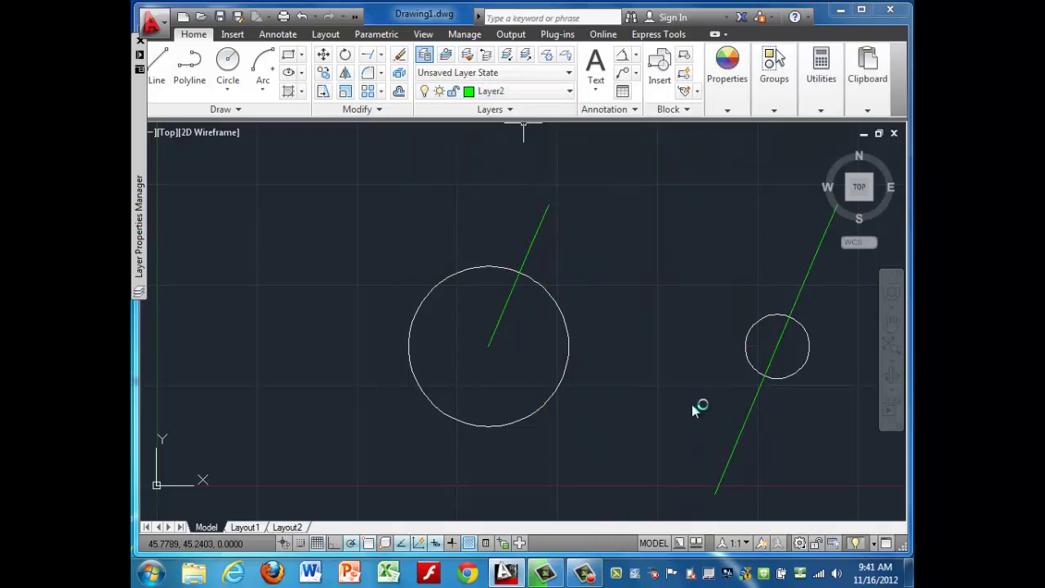
middle_drag(668, 400, 591, 399)
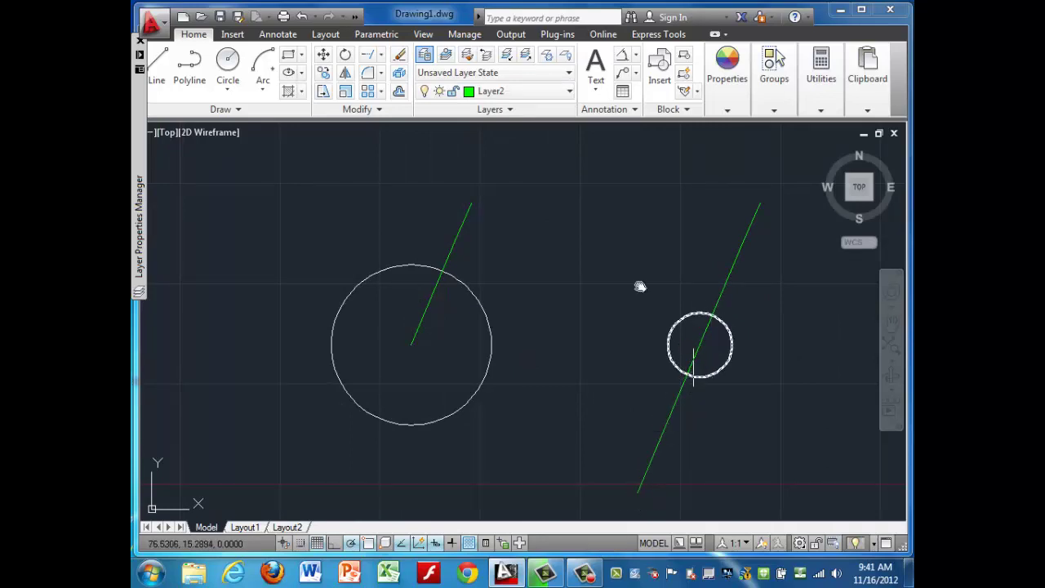
click(558, 97)
click(516, 114)
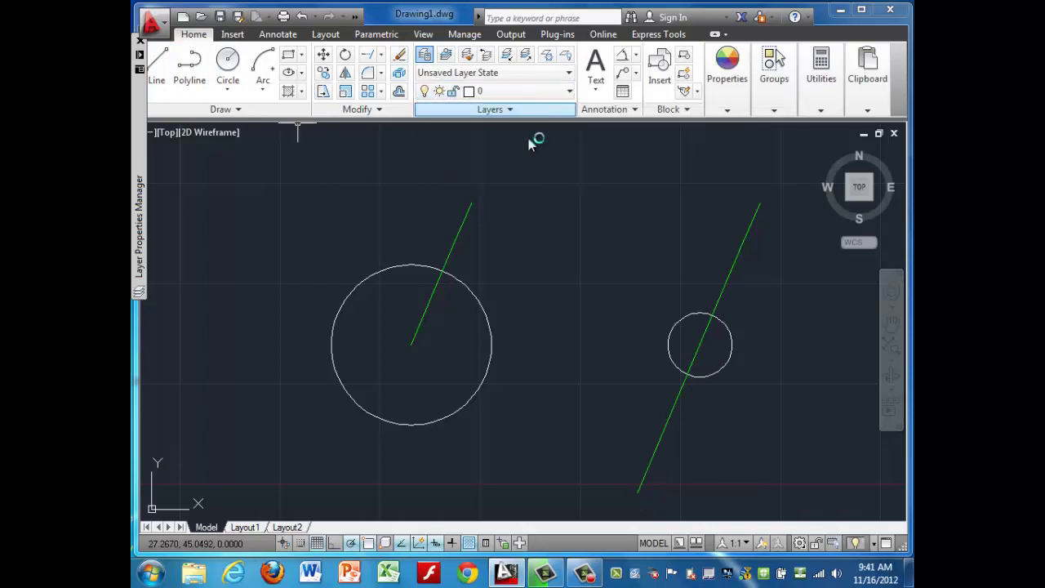
Draw a 45-unit line from the green line's intersection with the large circle through the copied green line's lower intersection with the small circle.
scroll(483, 287, up, 4)
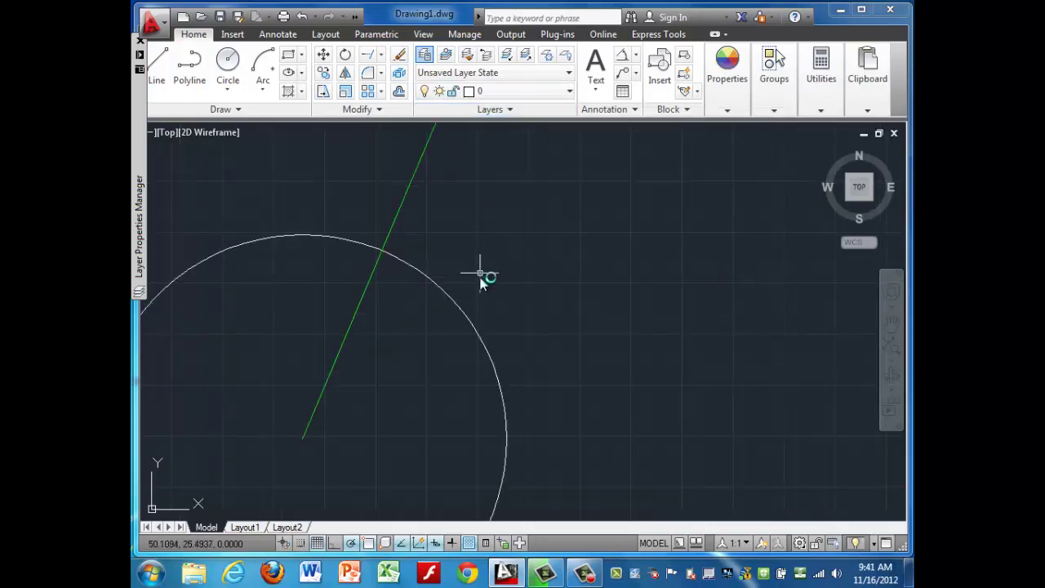
scroll(482, 278, down, 2)
middle_drag(637, 373, 505, 365)
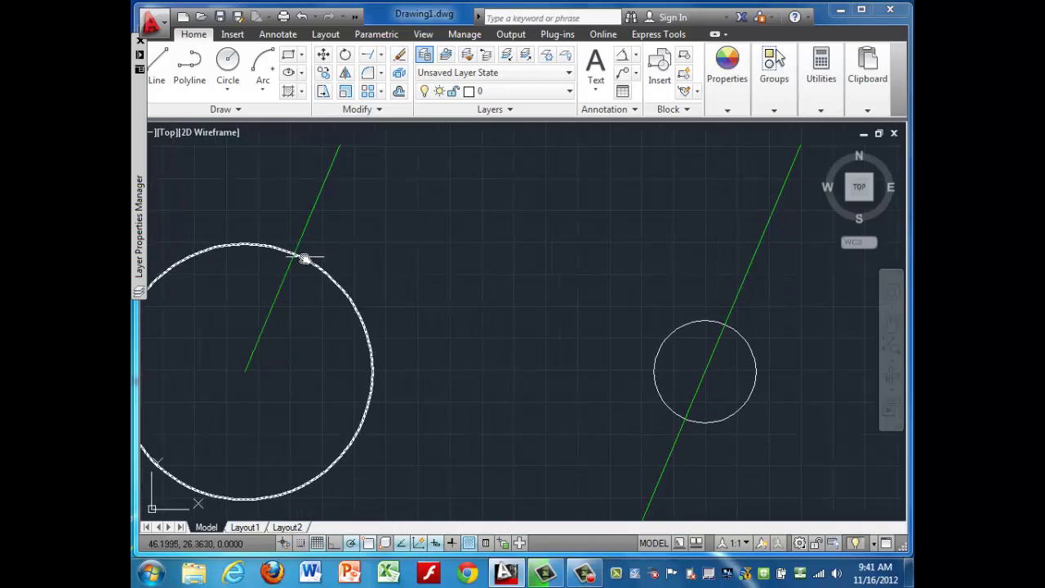
click(156, 64)
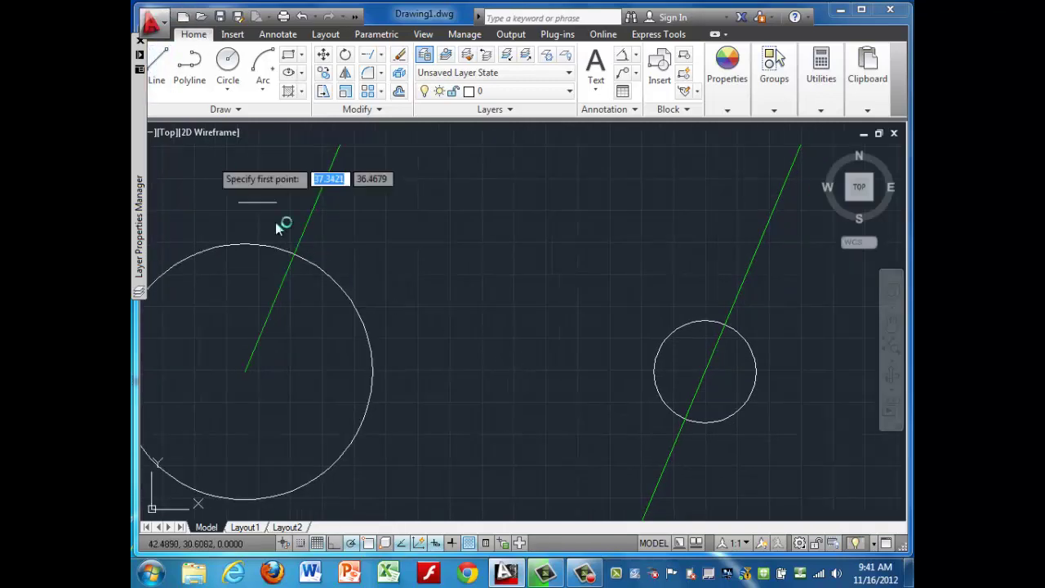
click(295, 254)
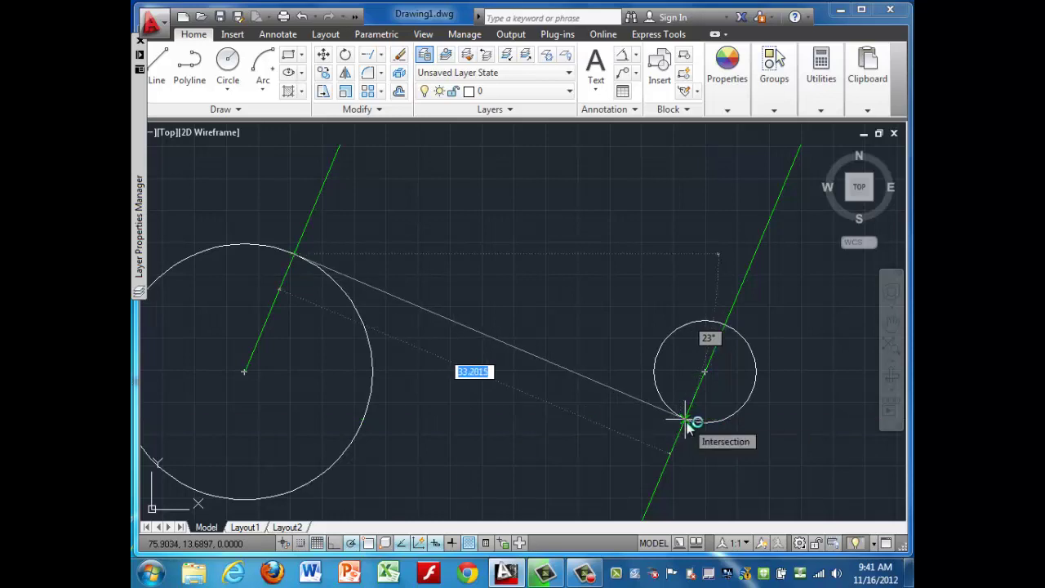
text(45)
key(Return)
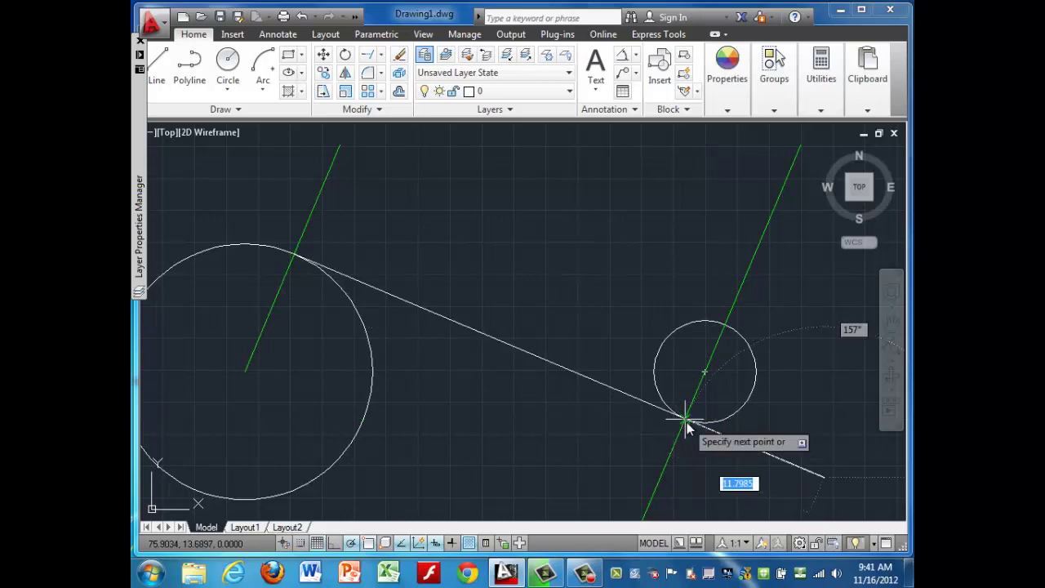
key(Return)
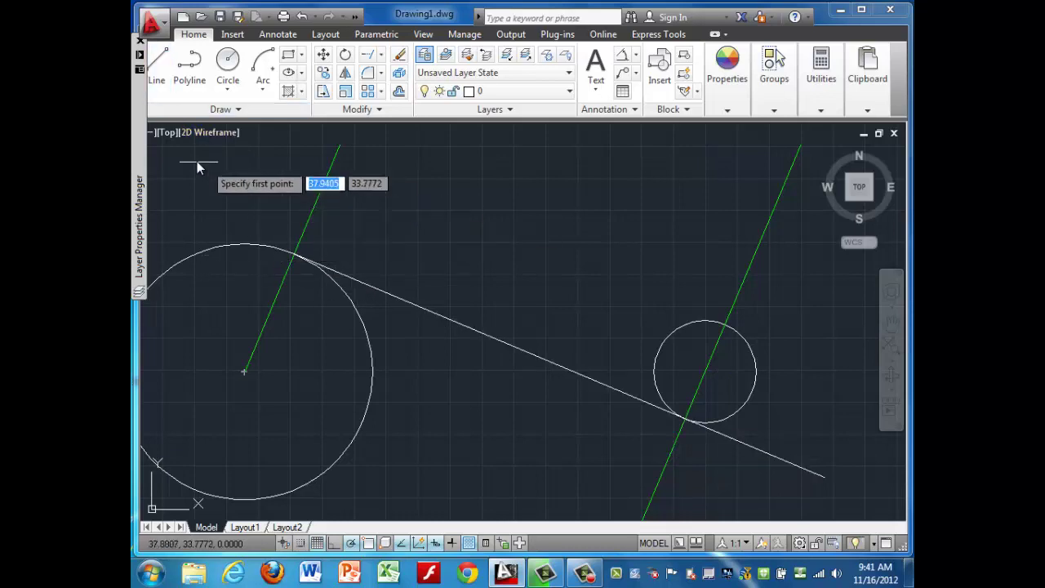
Draw a short, steeply slanted helper line above and to the left of the large circle as an extension boundary.
mouse_move(139, 241)
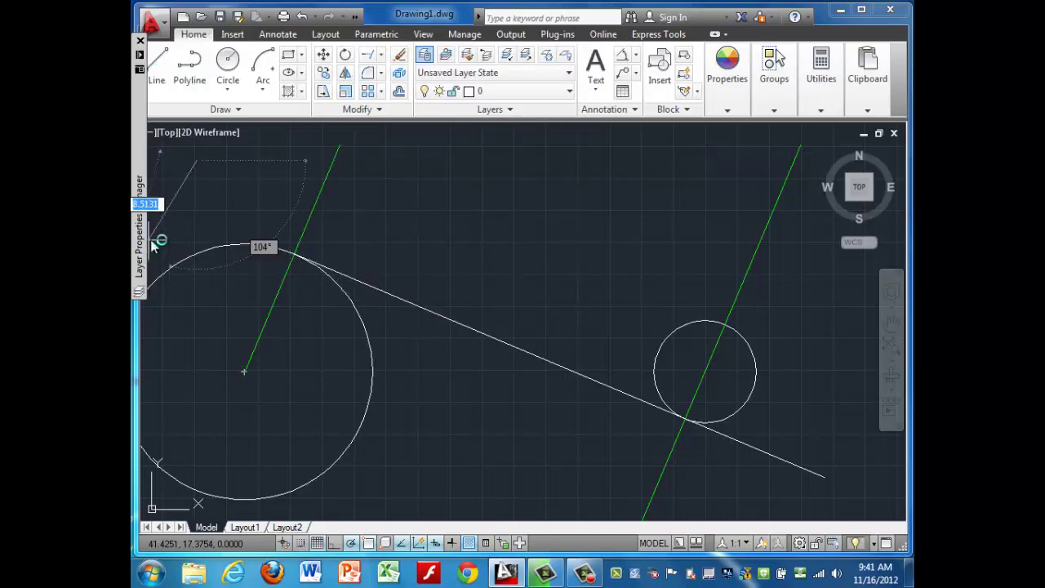
click(180, 229)
key(Return)
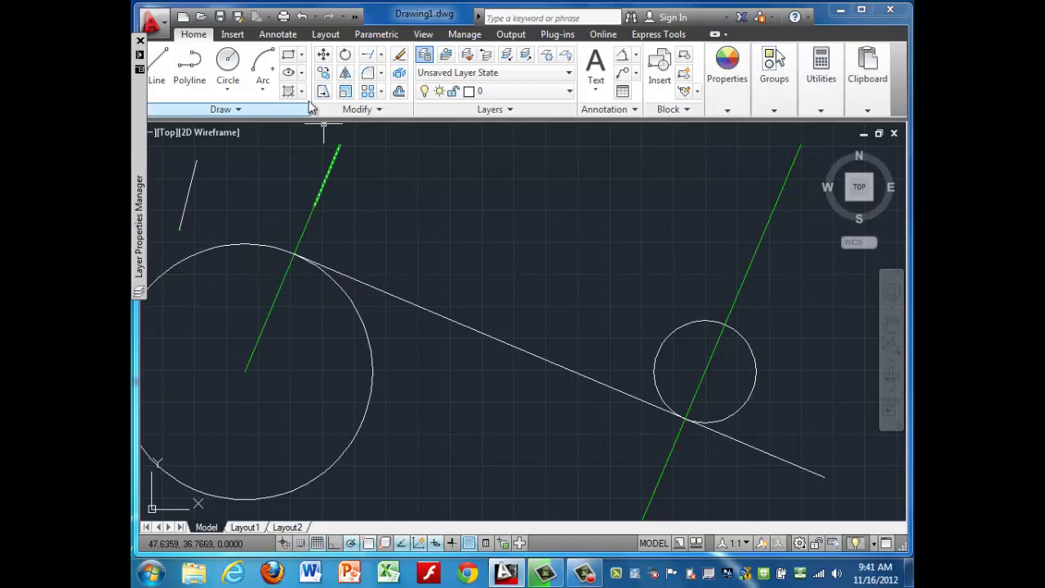
Extend the tangent line past the large circle to the short helper line, and erase the helper line.
click(381, 54)
click(396, 106)
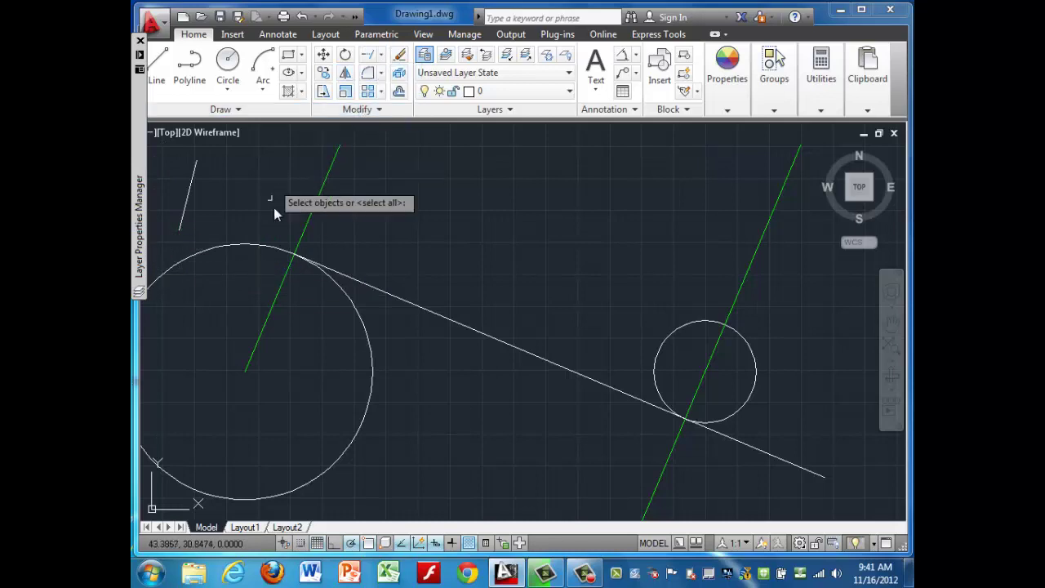
click(195, 183)
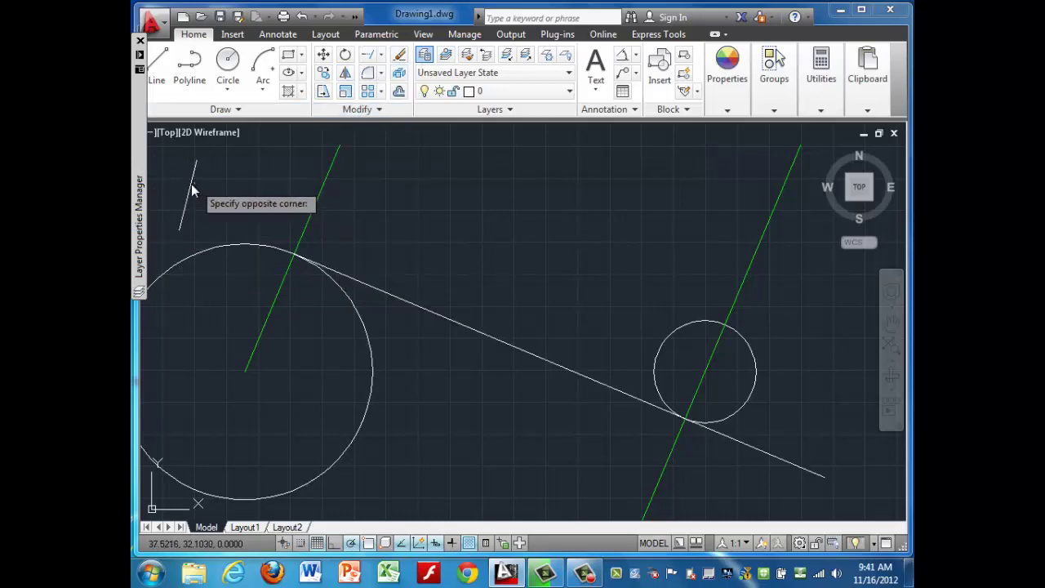
click(192, 189)
key(Return)
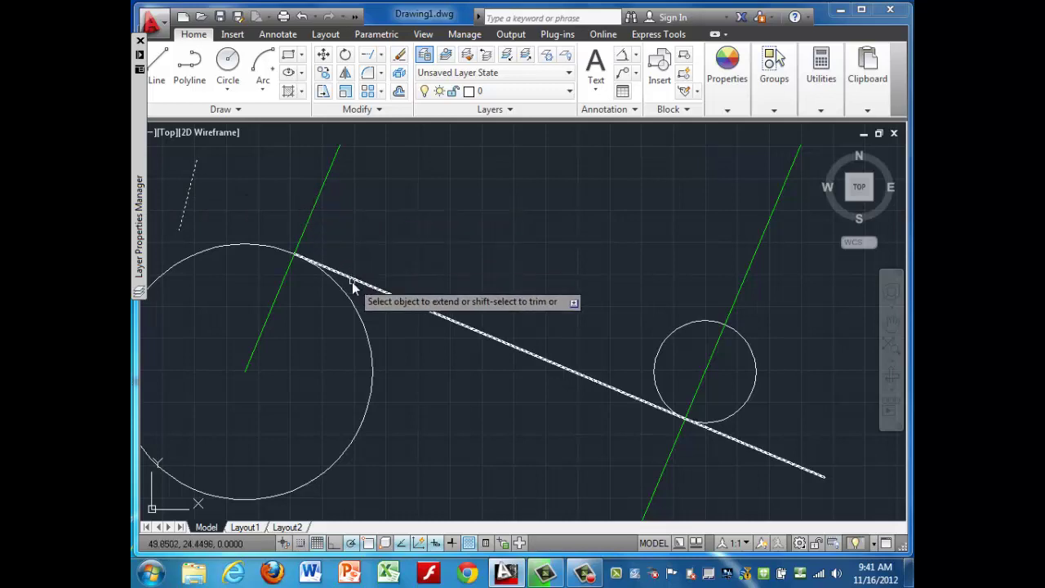
click(351, 283)
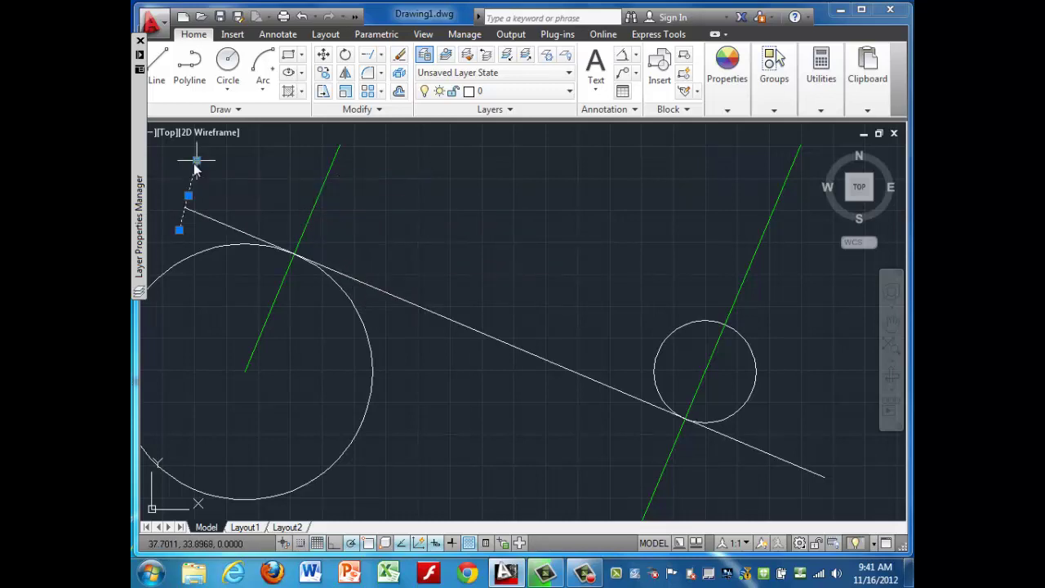
scroll(502, 271, down, 2)
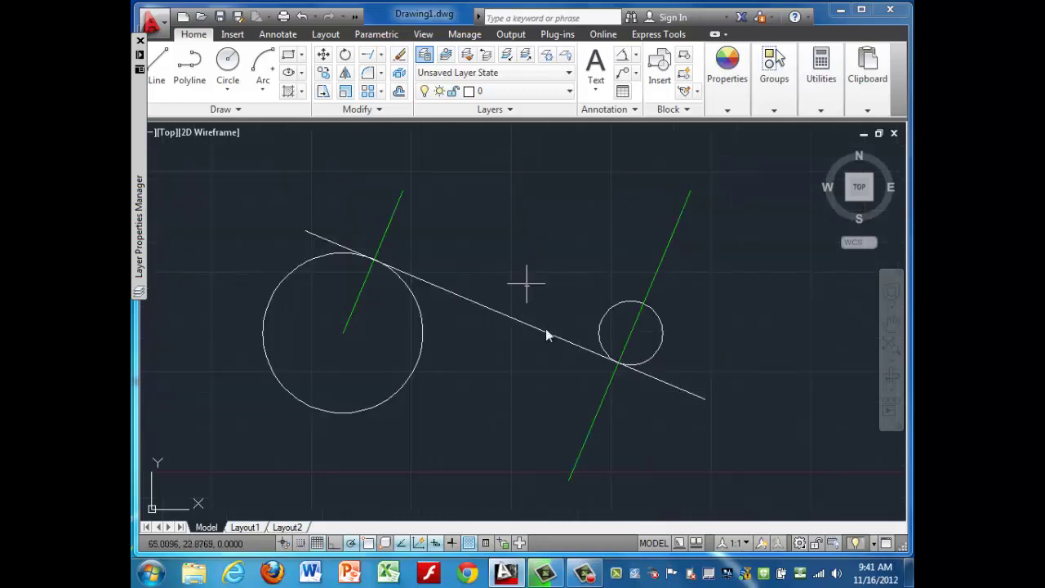
Turn Layer1 back on to show the construction geometry together with the tangent line.
click(569, 90)
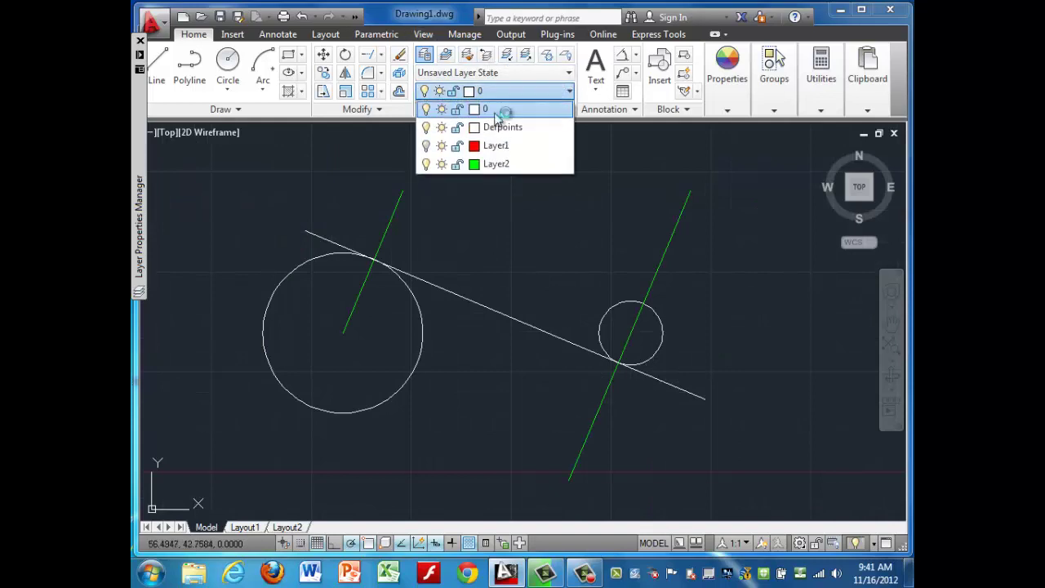
click(425, 146)
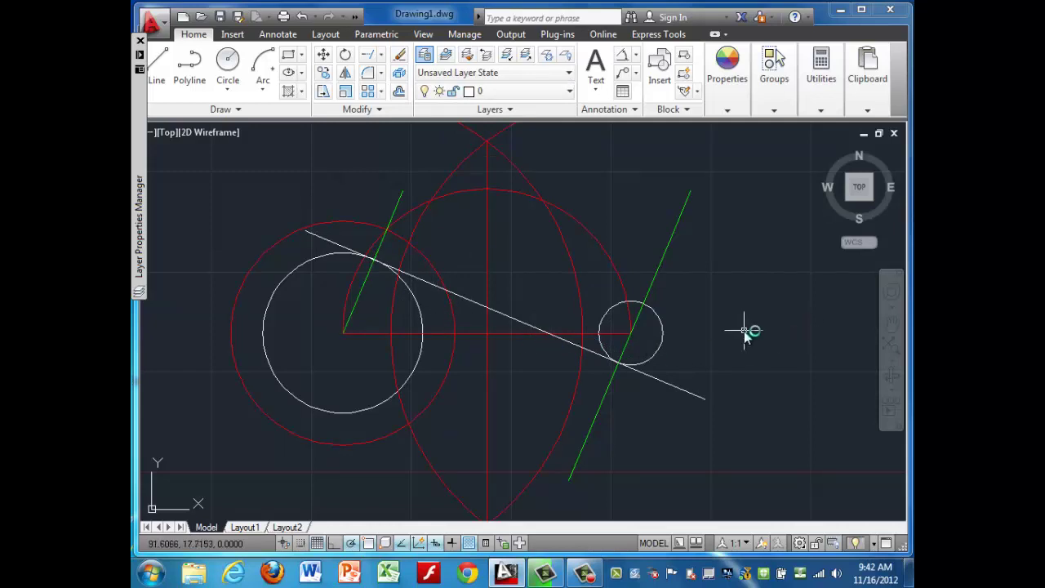
middle_drag(739, 353, 712, 353)
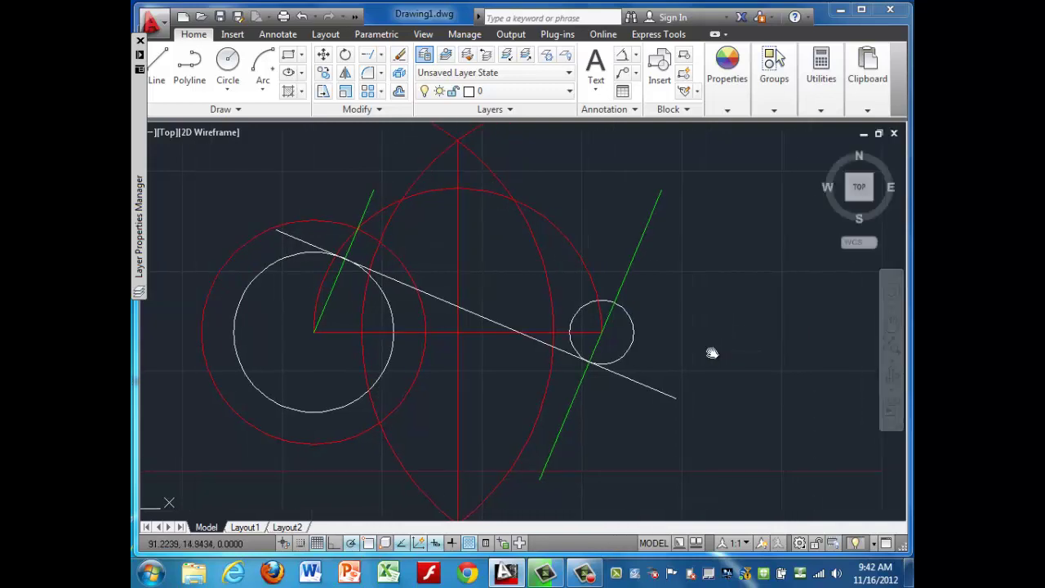